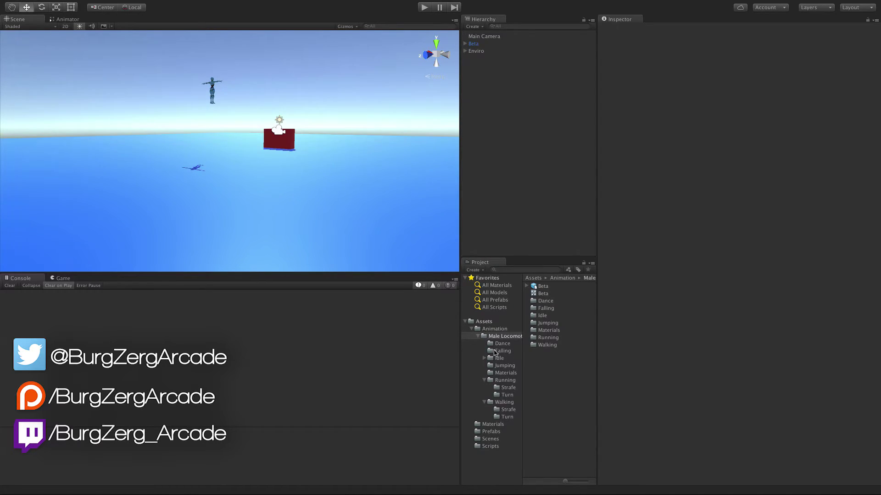
- Open the Jumping folder and preview the running_jump_1 and running_jump animations
click(548, 323)
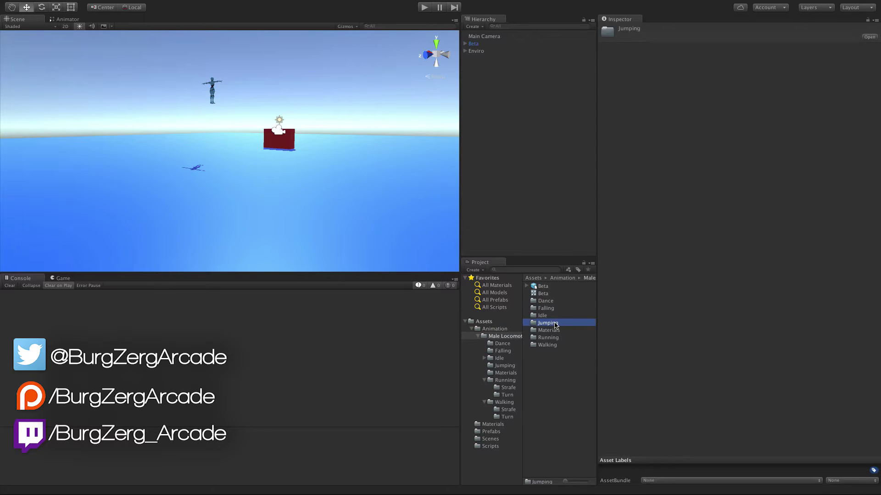
double_click(555, 324)
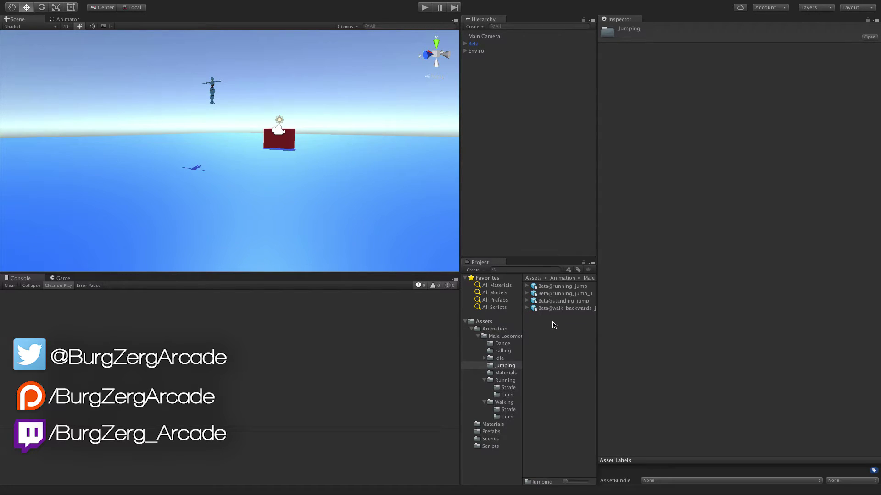
click(562, 295)
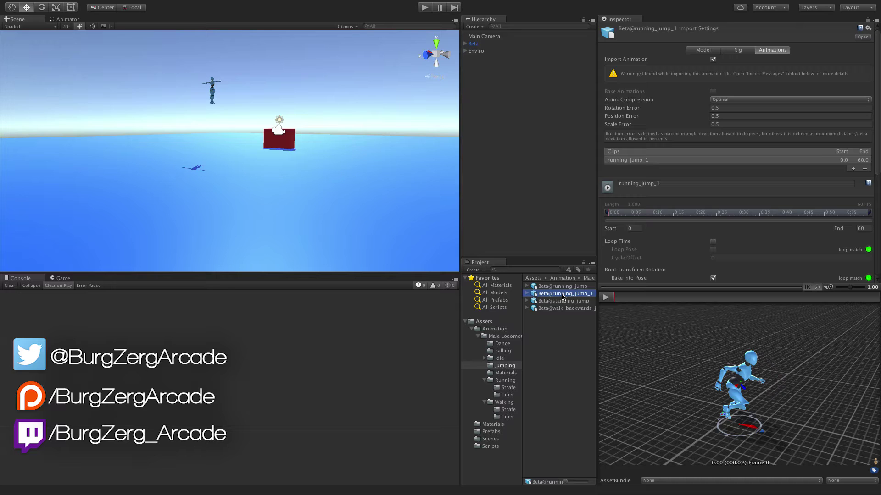
click(605, 297)
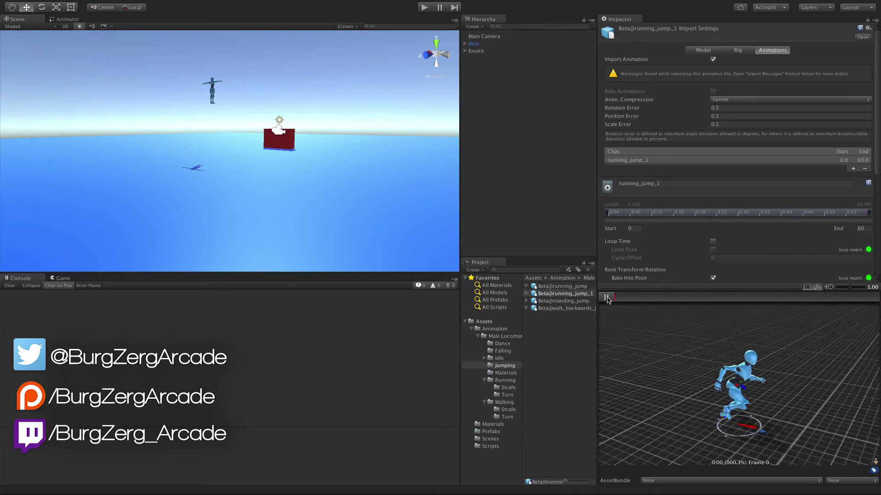
click(559, 286)
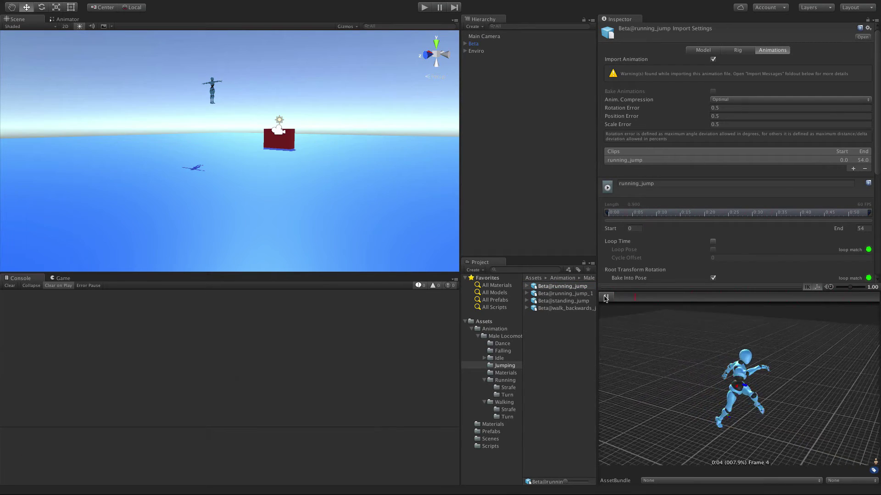
- Preview the standing_jump and walk_backwards_jump animations, then stop the preview
click(588, 301)
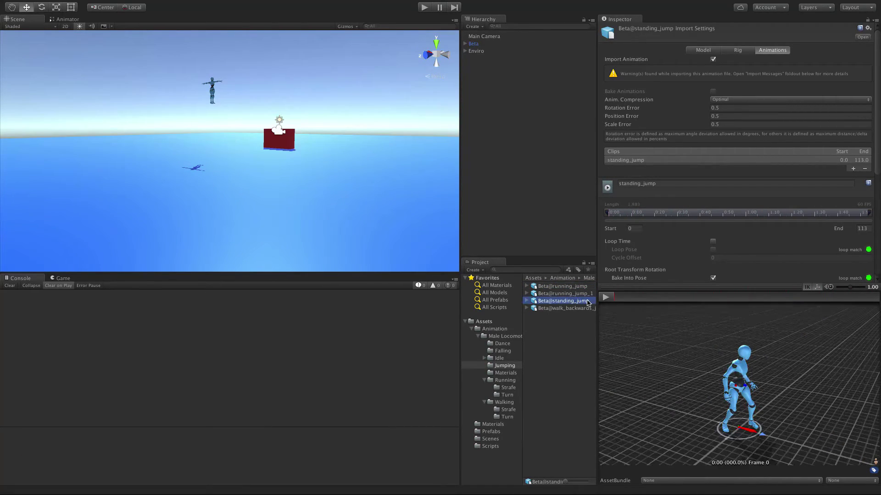
click(611, 297)
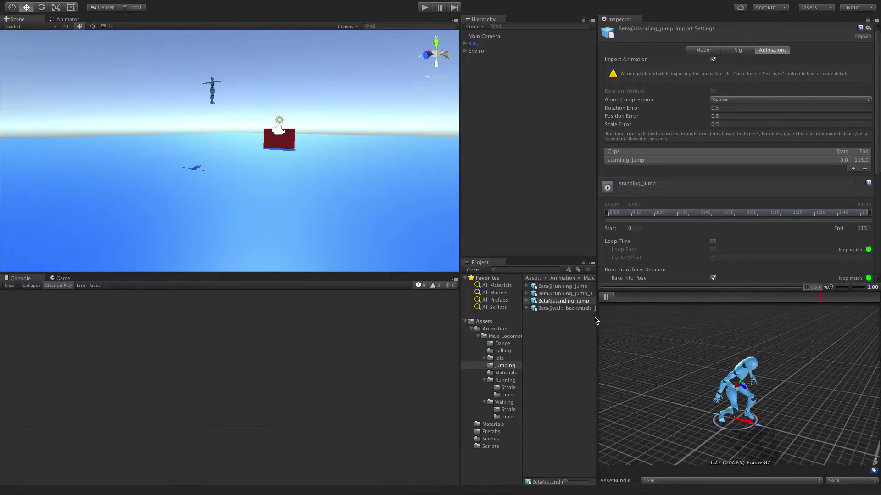
click(585, 308)
click(611, 299)
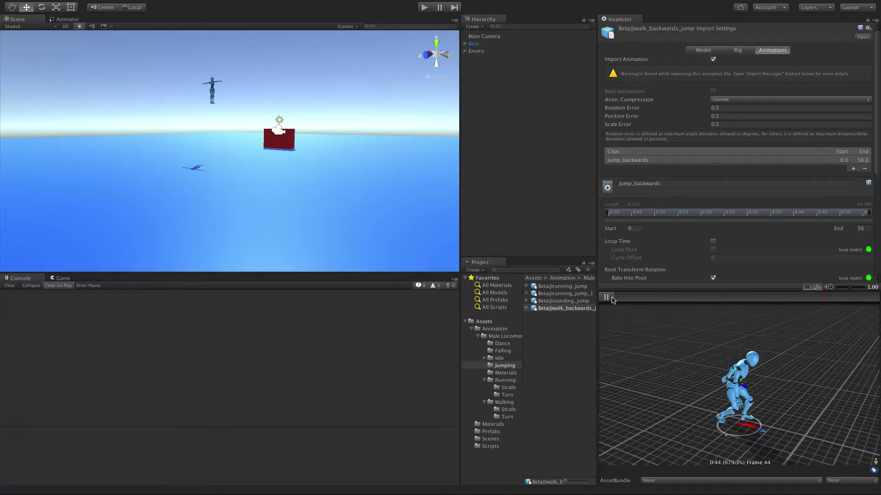
click(607, 298)
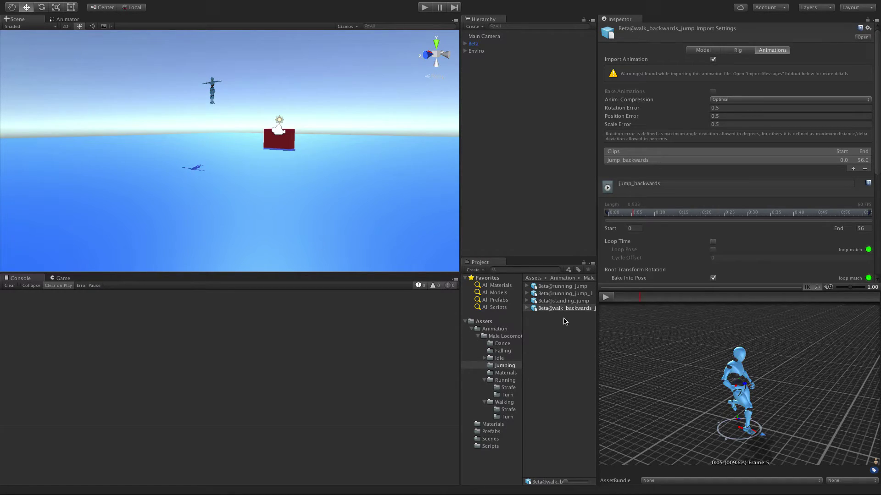
scroll(800, 209, down, 6)
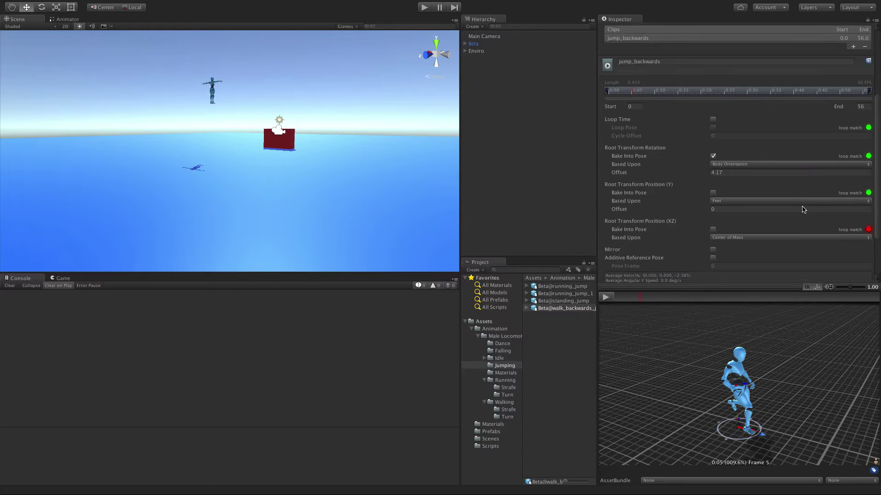
mouse_move(63, 9)
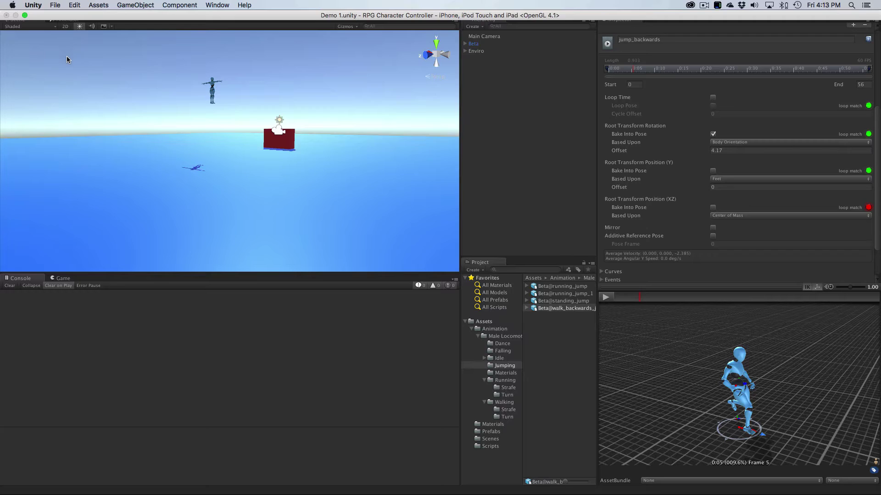
- Create a new blend tree state in the Animator and place it above 2D Freeform Directional
click(69, 20)
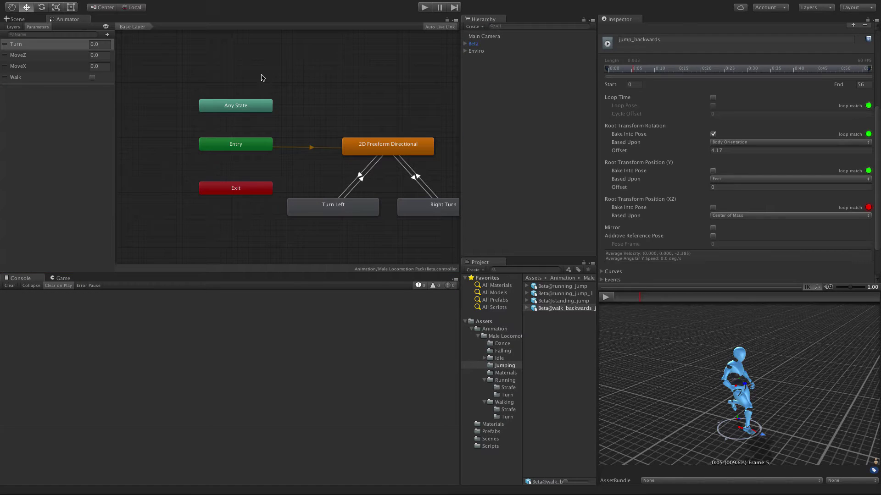
right_click(378, 95)
mouse_move(395, 99)
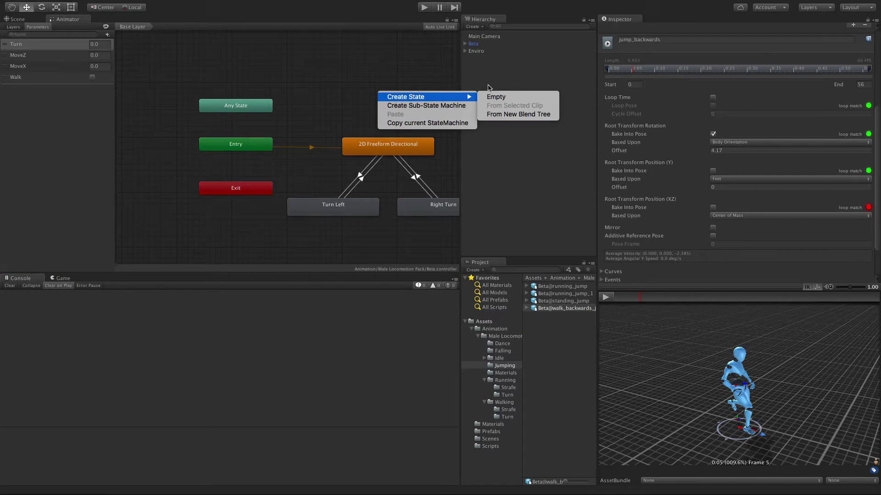
click(531, 115)
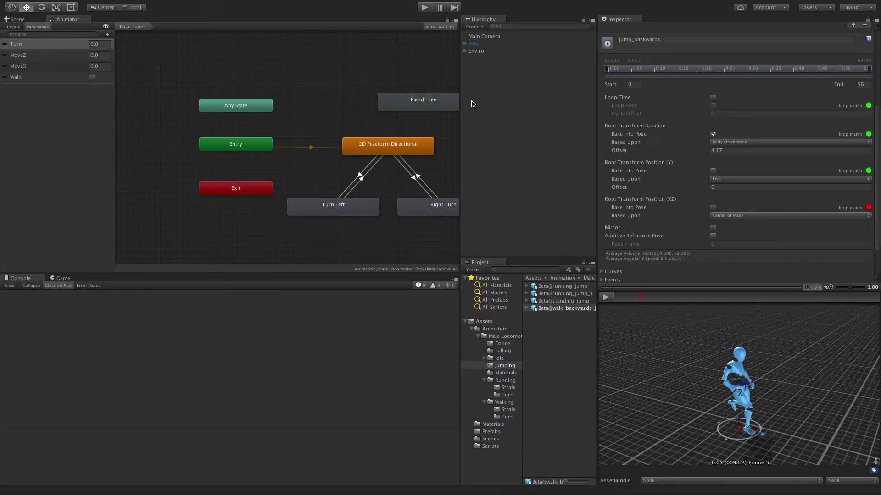
drag(435, 102, 402, 103)
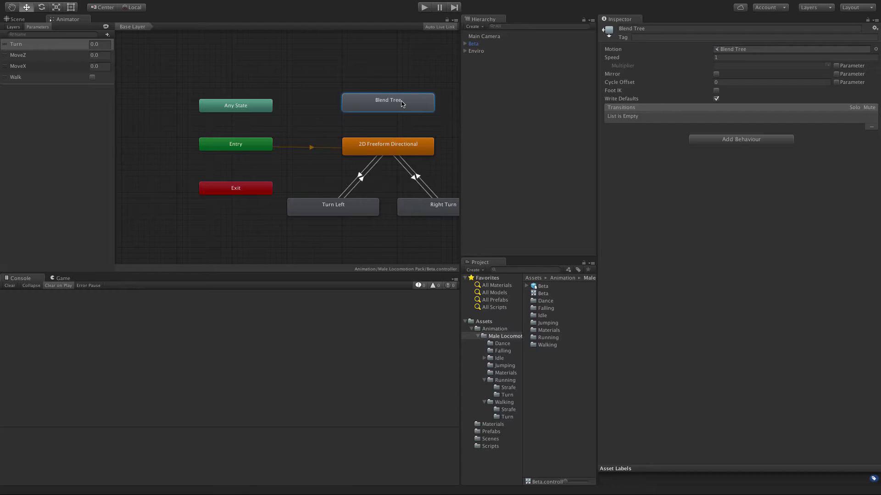
- Rename the new state to Jump and open its blend tree
click(675, 28)
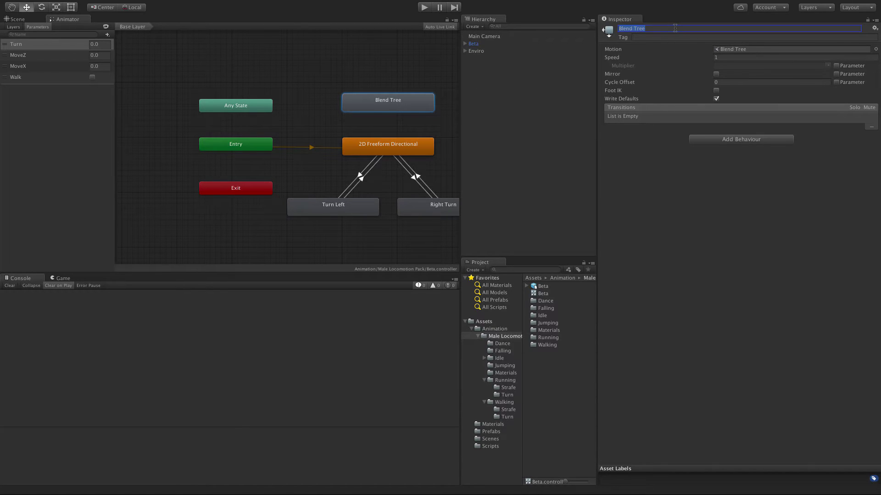
key(BackSpace)
click(401, 100)
double_click(402, 100)
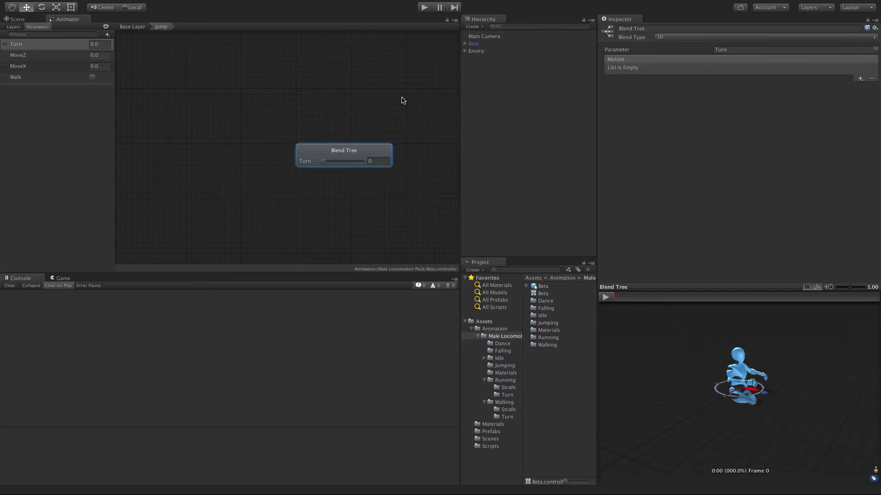
- Add three empty motion slots to the Jump blend tree
click(860, 79)
click(853, 88)
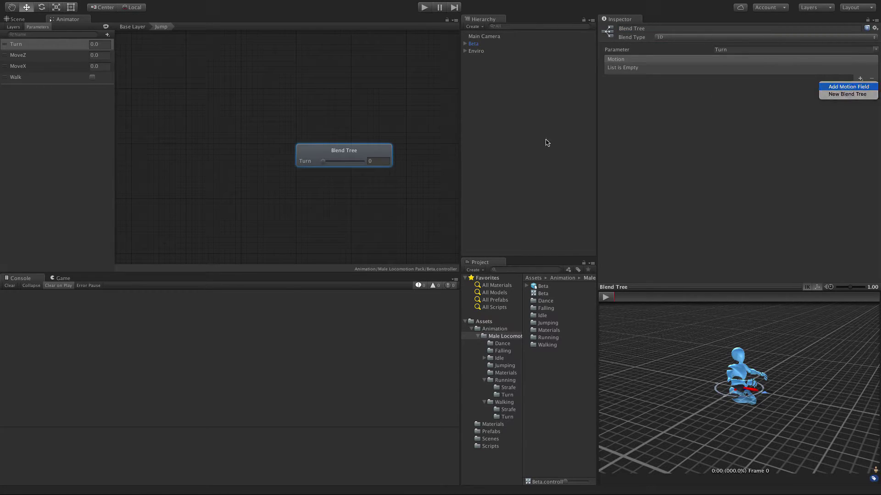
right_click(347, 166)
click(366, 173)
right_click(354, 162)
click(377, 167)
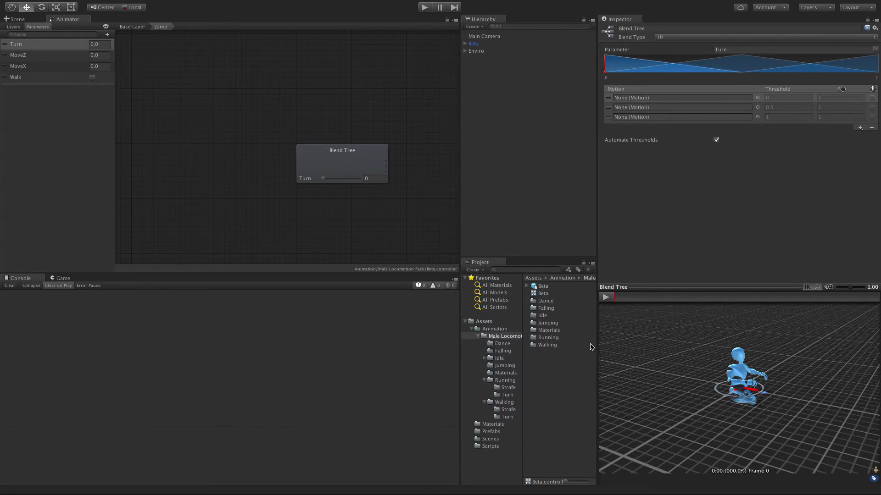
- Assign running_jump_1 to the last motion slot and standing_jump to the middle slot
double_click(545, 325)
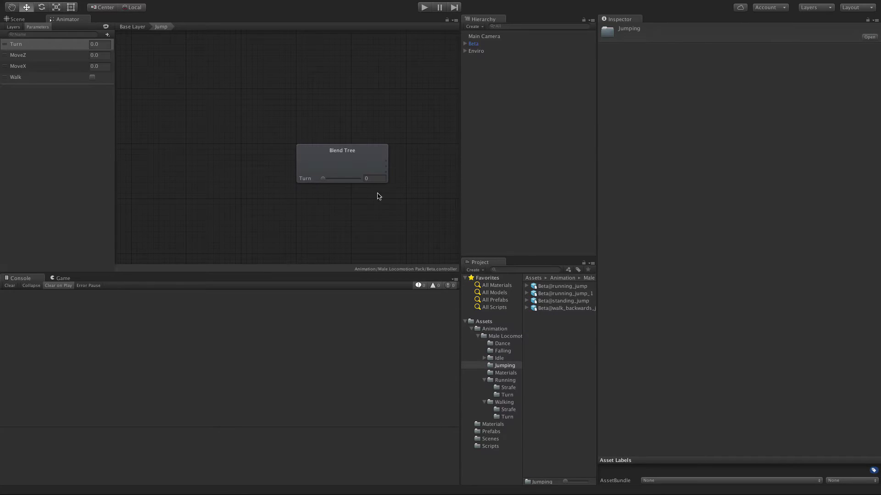
click(344, 167)
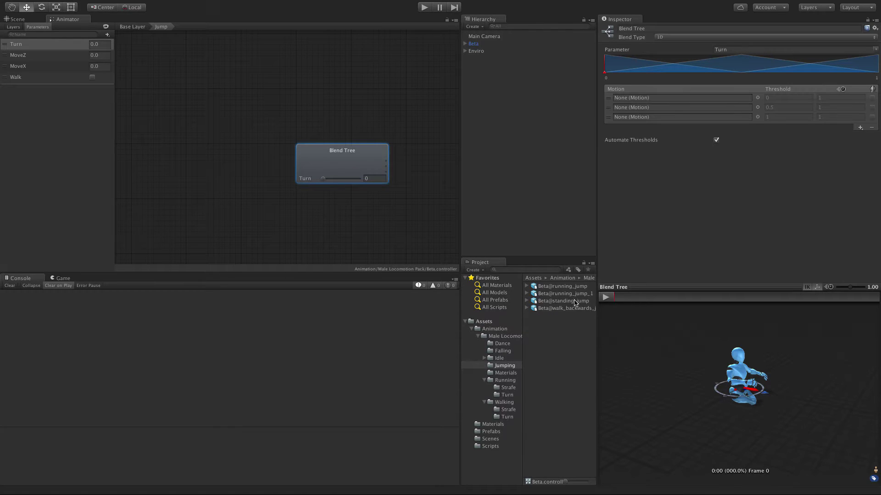
click(527, 294)
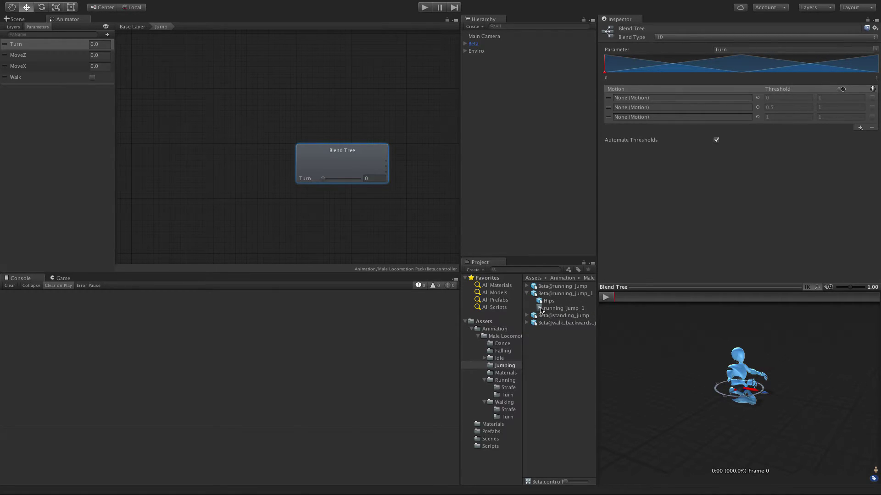
drag(542, 311, 734, 118)
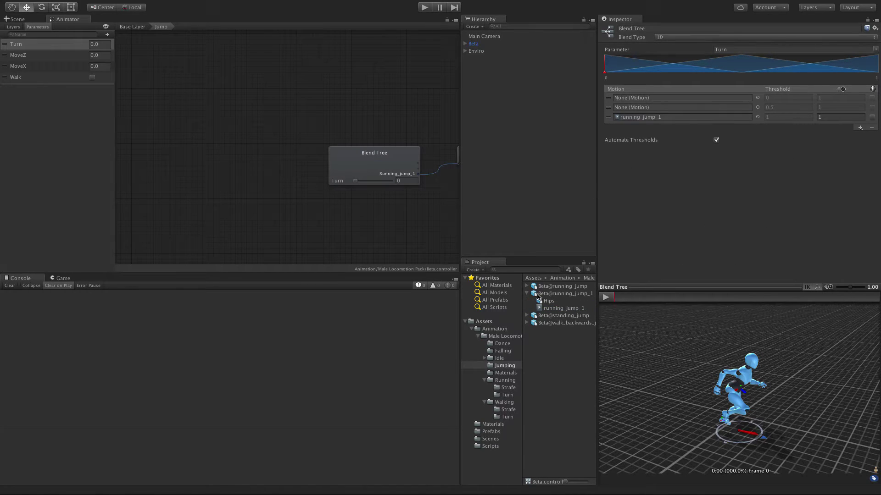
click(527, 316)
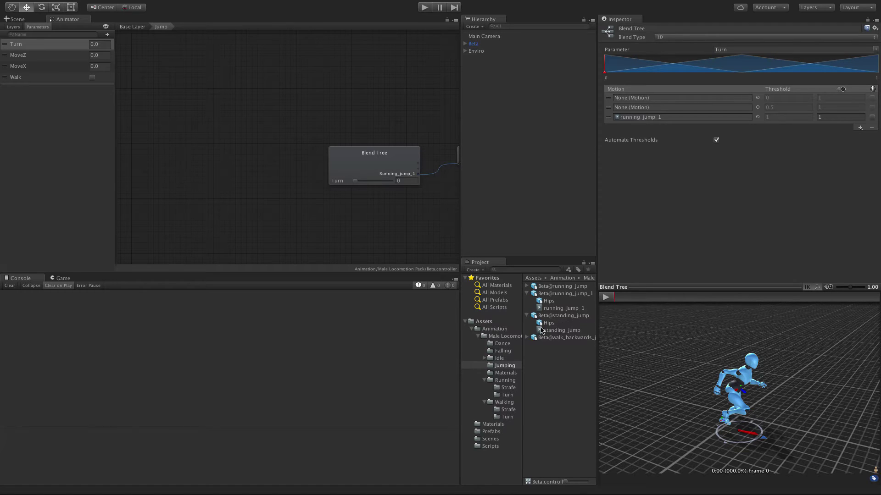
drag(541, 330, 651, 108)
- Assign the jump_backwards clip to the first motion slot
click(528, 337)
drag(547, 357, 782, 59)
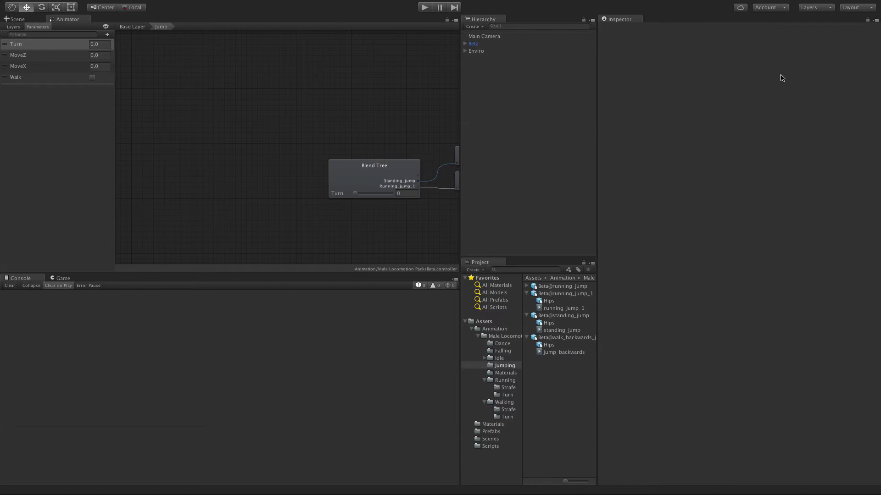
click(383, 176)
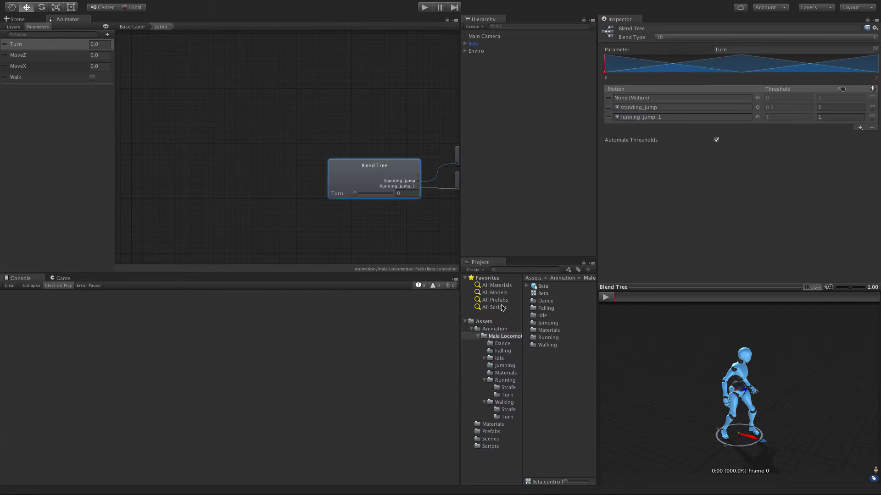
click(543, 344)
double_click(547, 323)
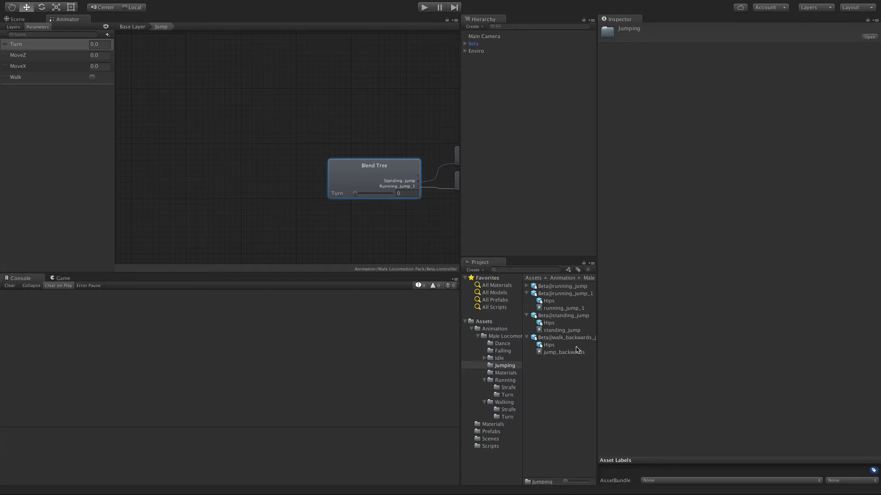
click(378, 186)
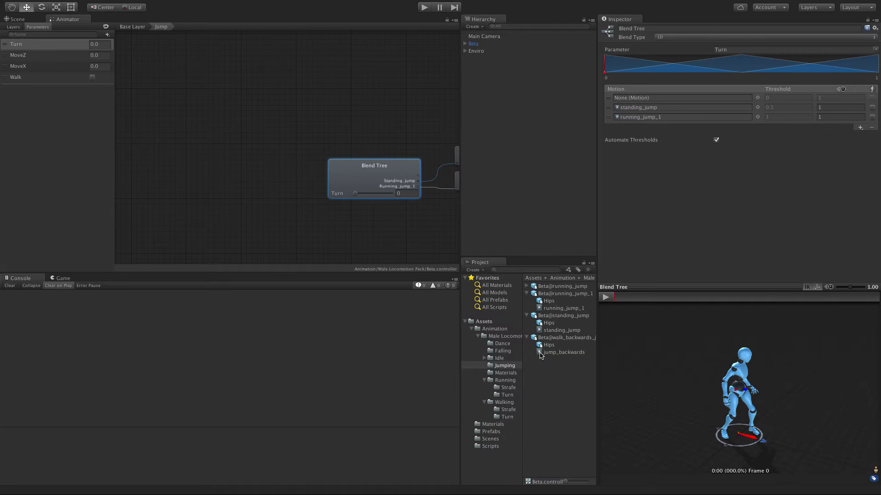
drag(540, 354, 669, 101)
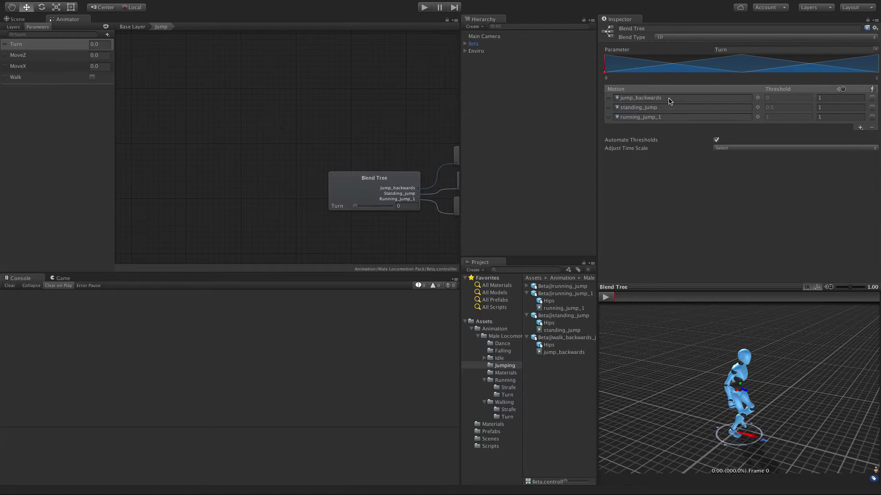
- Turn off Automate Thresholds, set thresholds to -1, 0 and 1, and blend on MoveZ
click(716, 141)
click(777, 98)
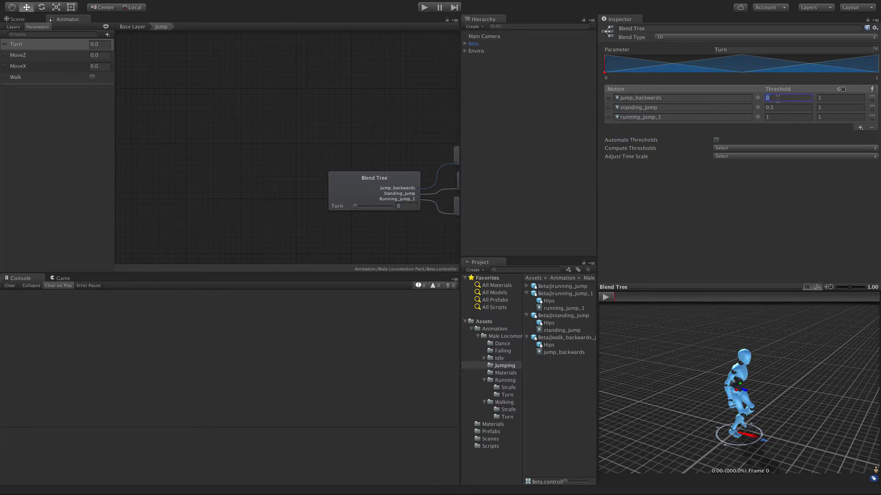
key(Tab)
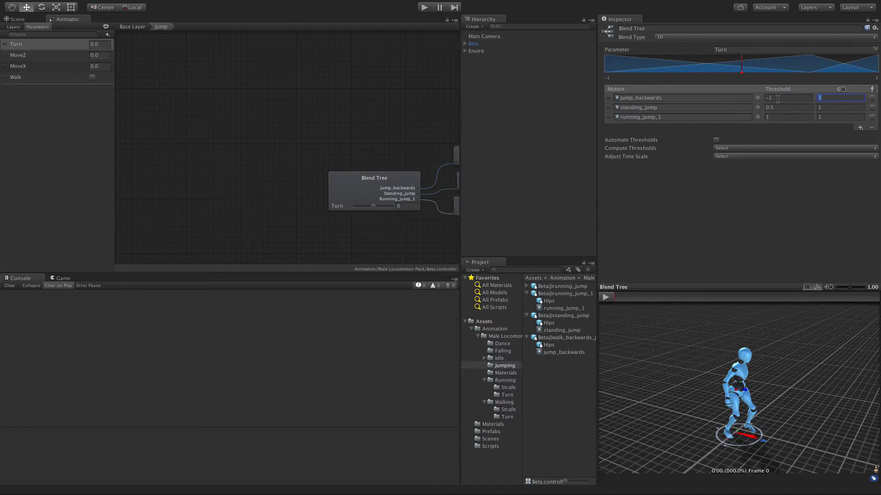
click(780, 107)
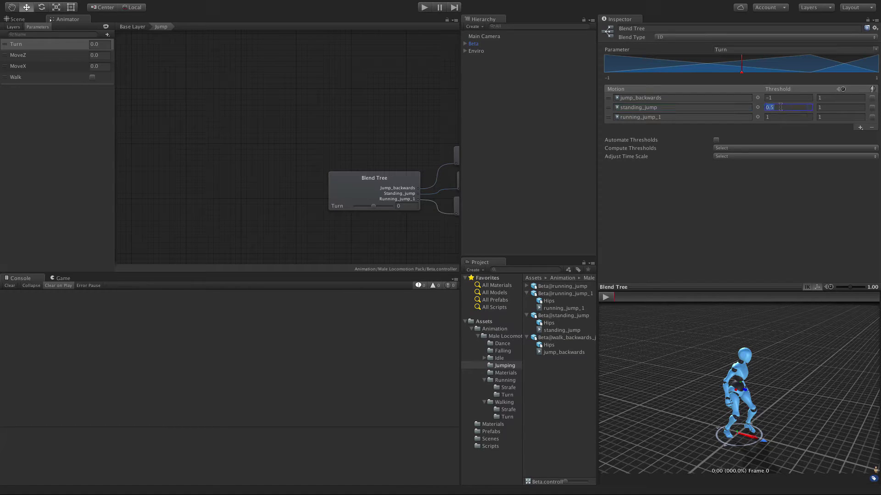
key(Return)
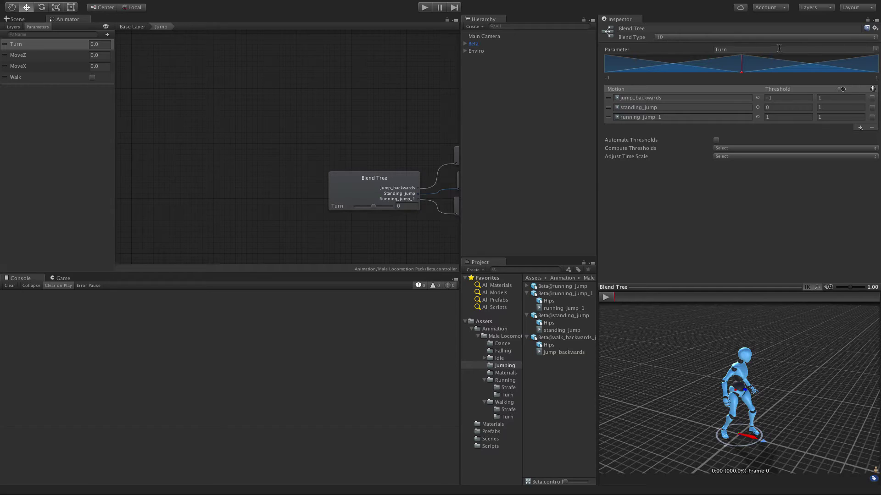
click(875, 49)
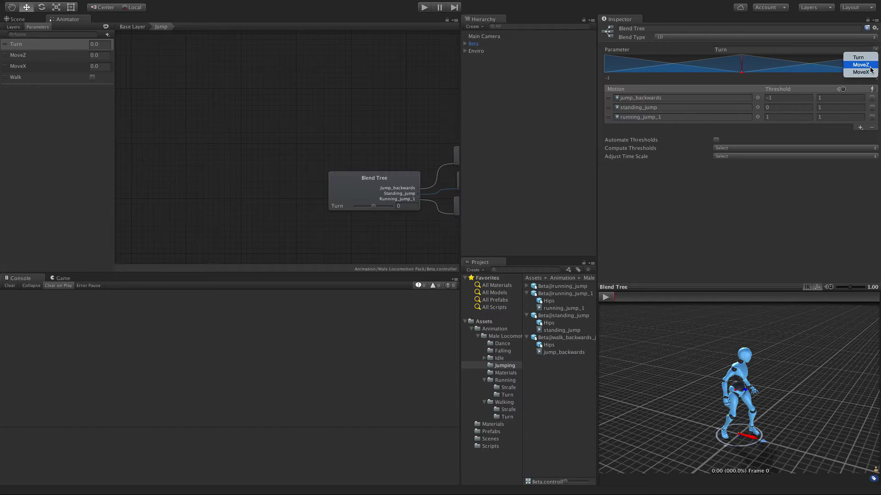
click(860, 64)
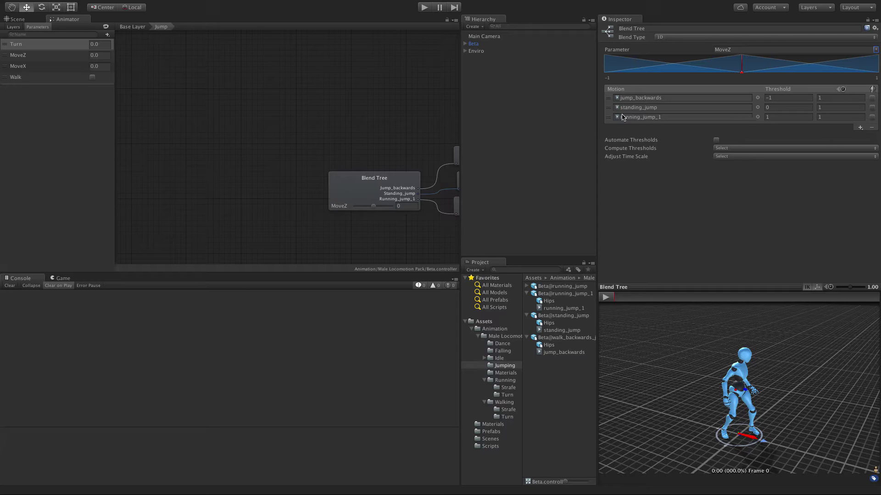
- Add a new Trigger parameter and name it Jump
click(108, 35)
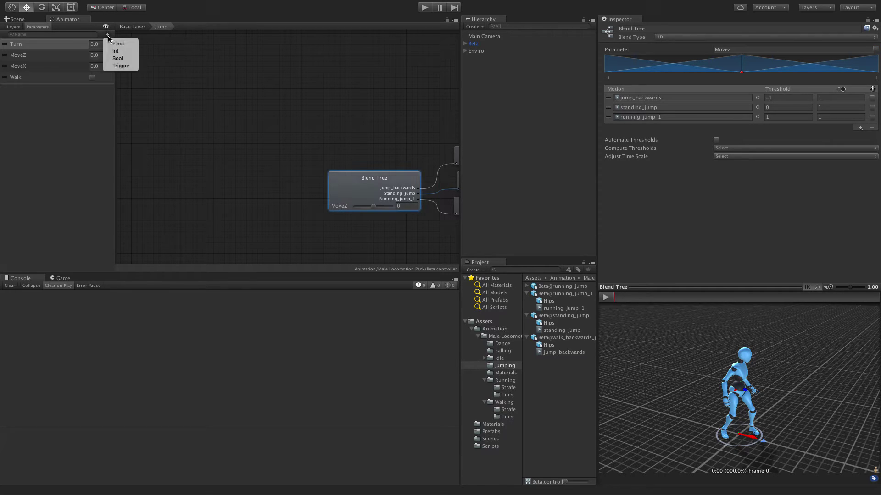
click(126, 67)
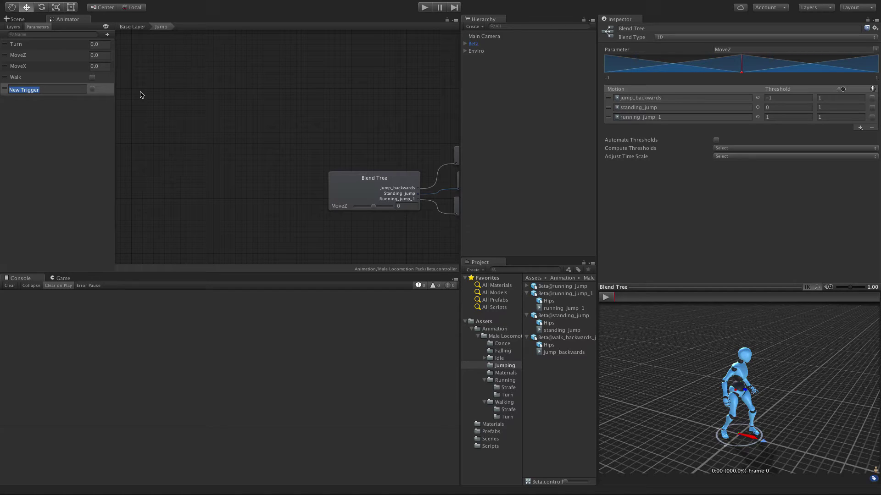
text(Jump)
key(Return)
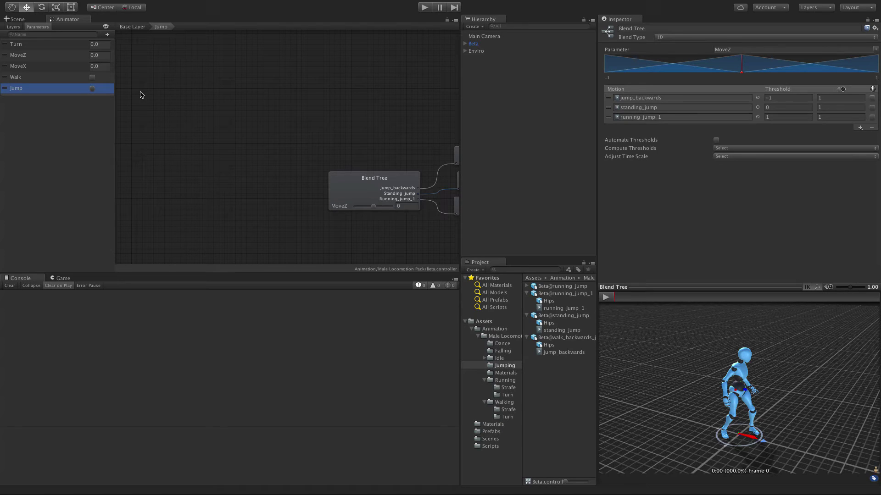
- In the Base Layer, link Any State to Jump and add a condition to the transition
click(138, 27)
click(255, 110)
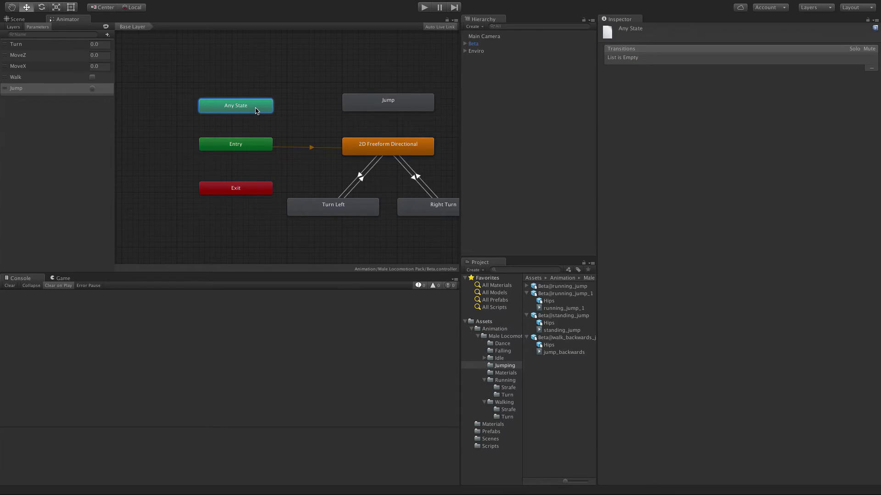
right_click(255, 110)
click(289, 112)
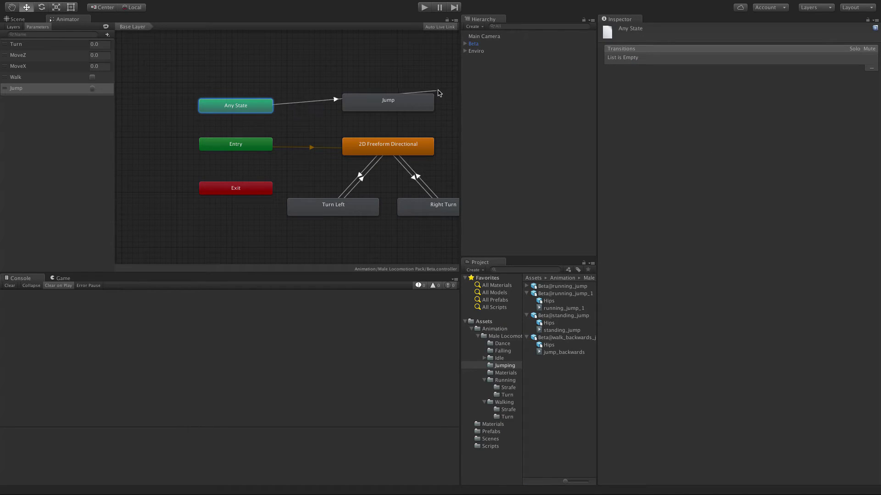
click(412, 103)
click(316, 111)
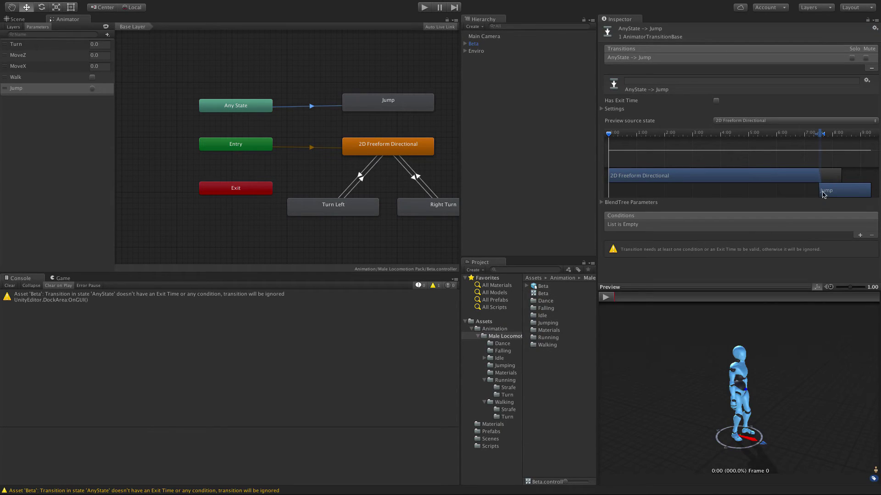
click(860, 235)
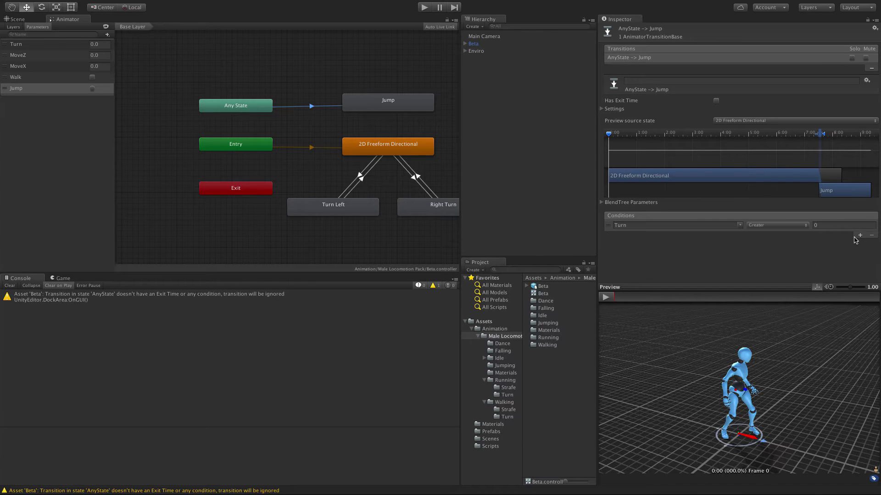
click(744, 230)
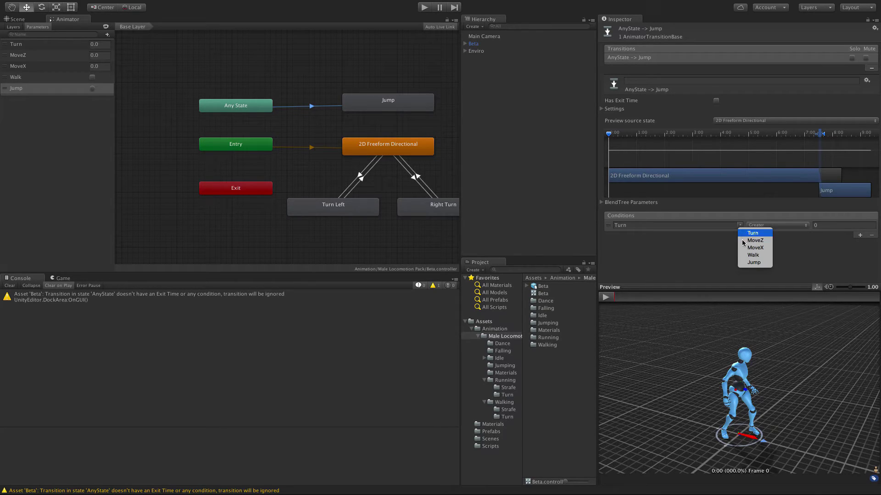
- Set the condition to the Jump trigger and add a Jump → 2D Freeform Directional transition
click(749, 263)
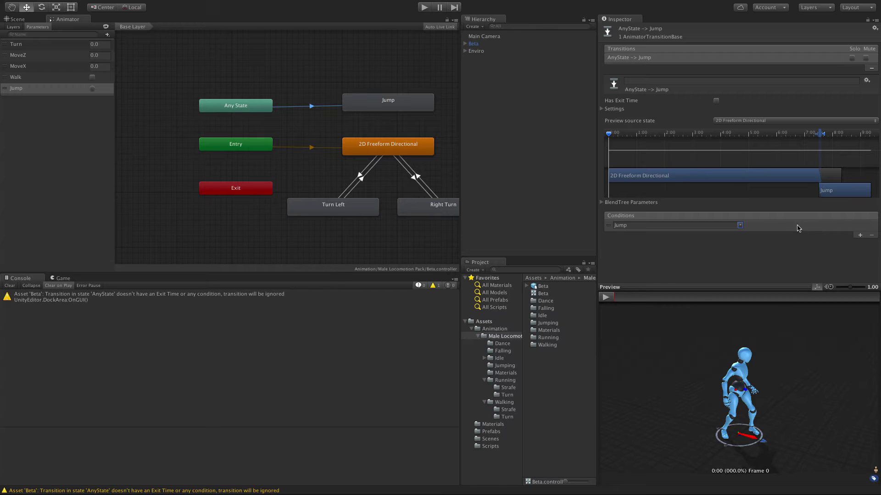
click(392, 107)
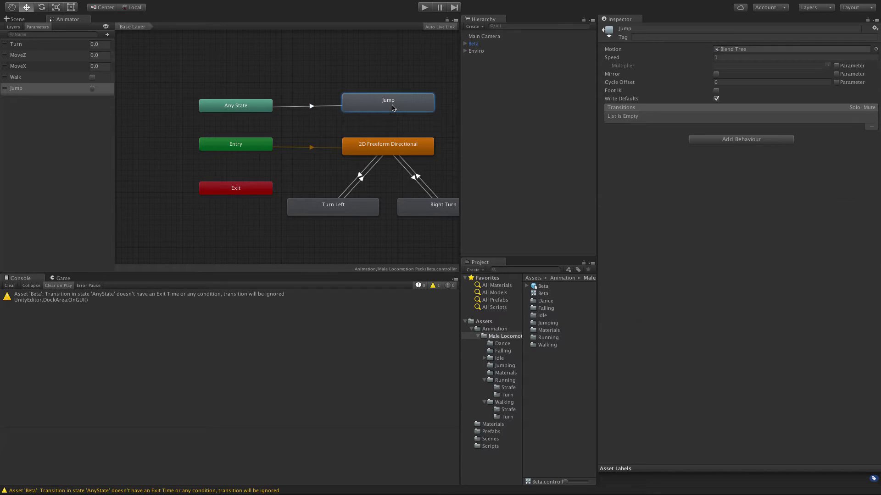
right_click(393, 108)
click(397, 110)
click(388, 145)
- Review both transitions, then briefly play-test the scene moving forward with W
click(387, 126)
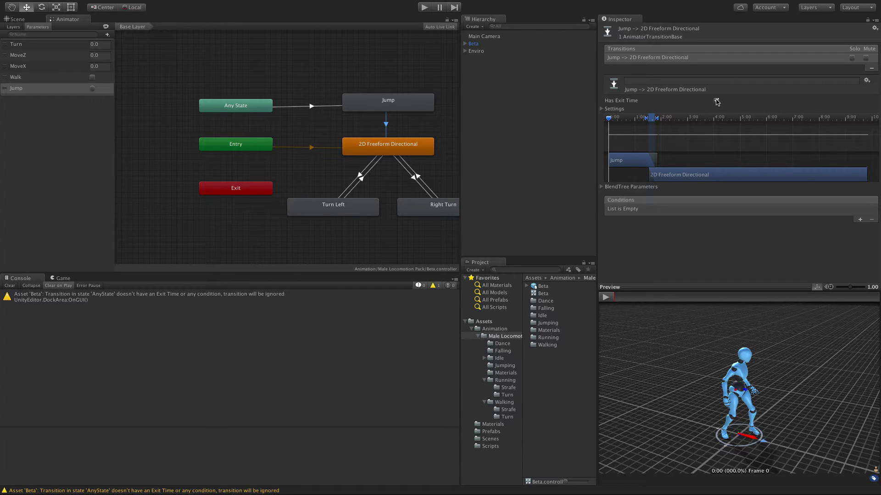
click(310, 106)
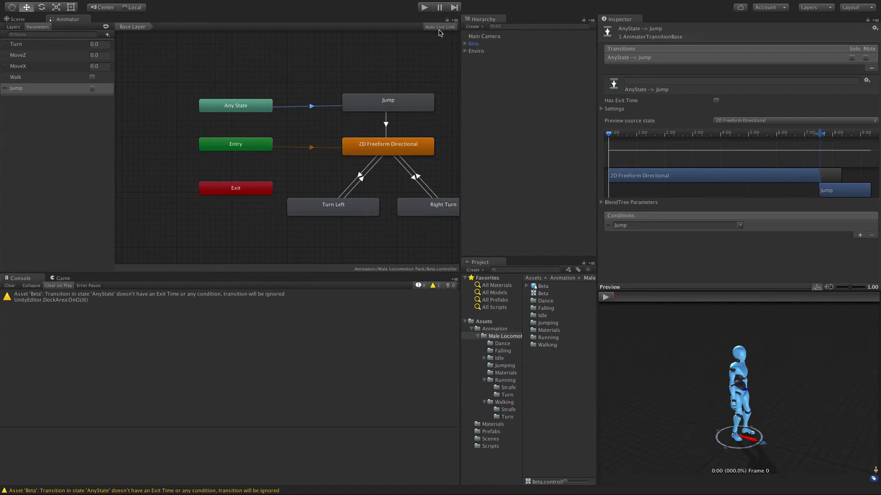
click(424, 7)
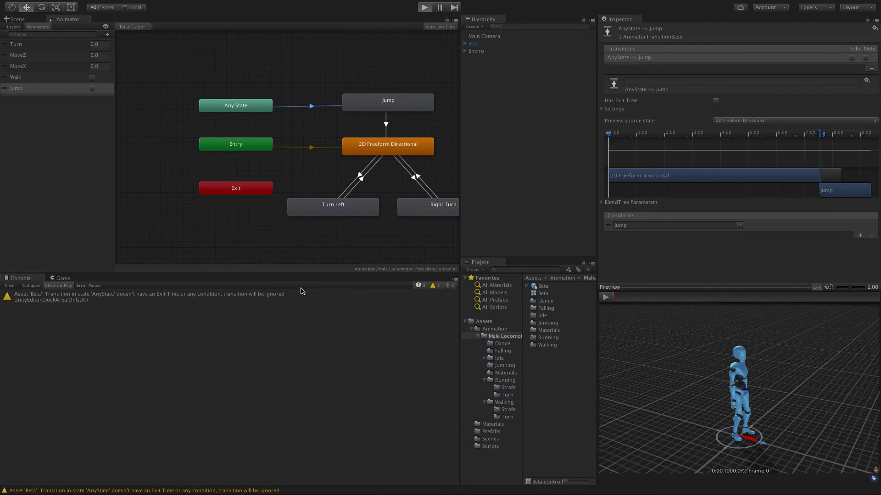
key(w)
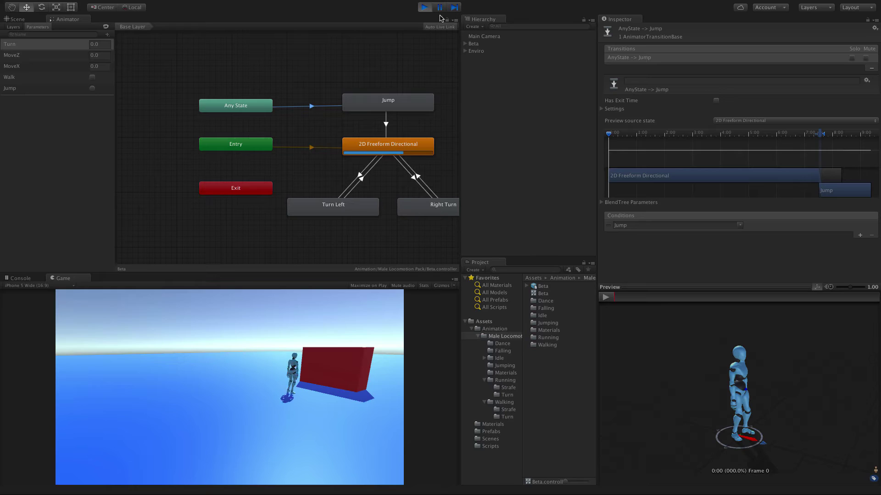
click(425, 7)
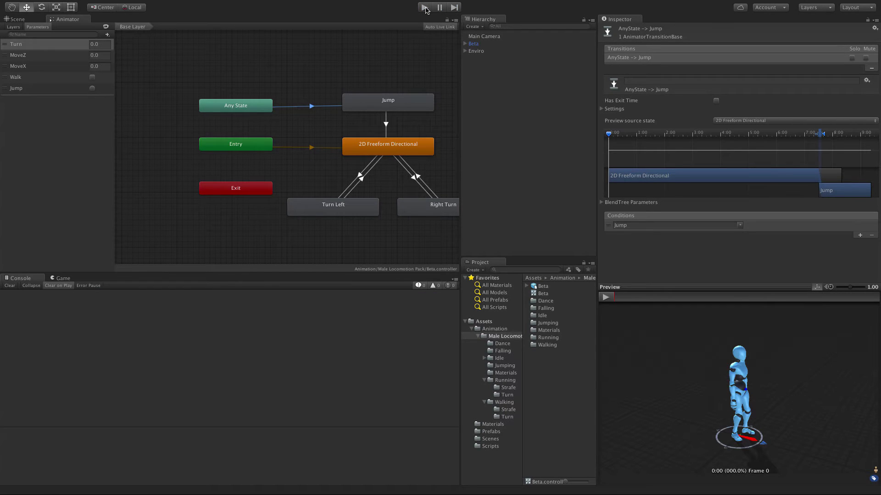
- Add a Jump(); call in Update right after Move()
key(super+Tab)
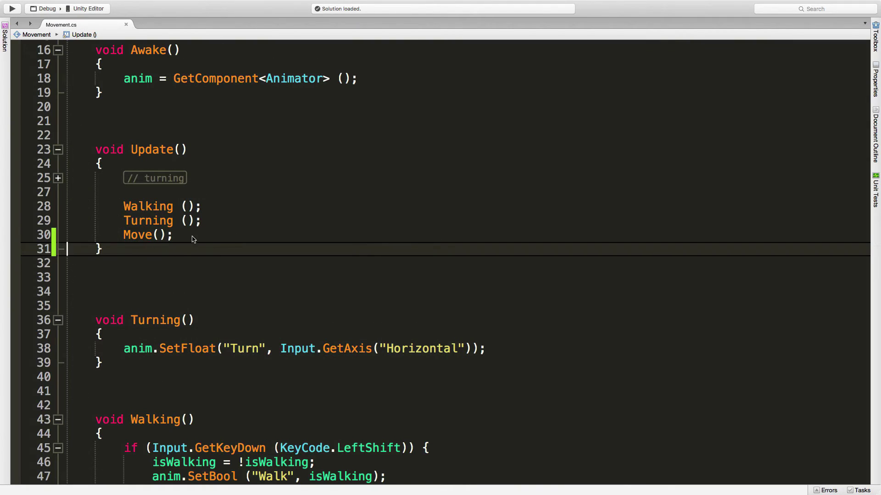
click(194, 237)
key(Return)
text(Jump();)
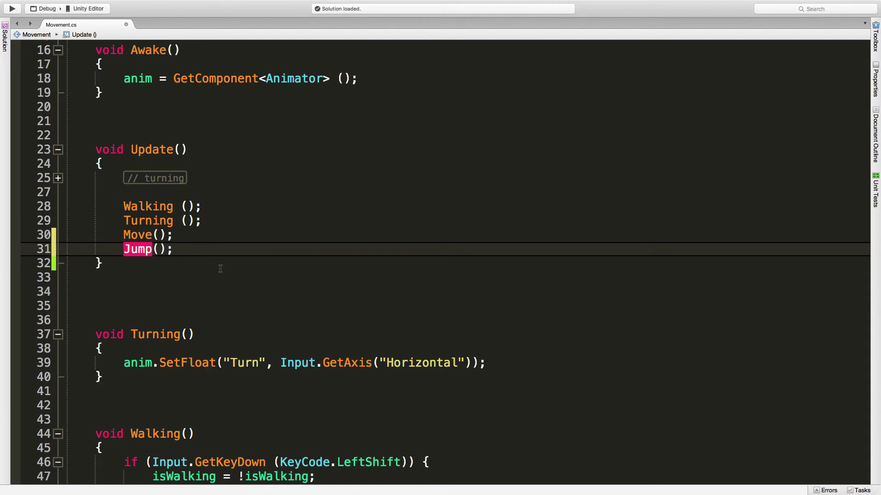
- Declare a new void Jump() method below the Move() method
scroll(220, 270, down, 10)
click(124, 312)
key(Return)
key(Return)
key(Return)
key(Return)
text(void Jump())
key(Return)
text({)
key(Return)
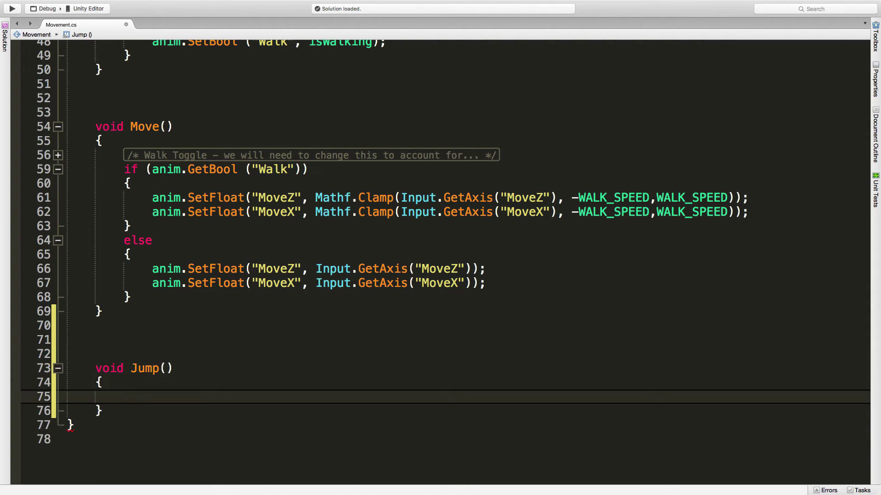
- Make Jump() call anim.SetTrigger("Jump") when KeyCode.Space is pressed, and save the script
text(if(Input.Get)
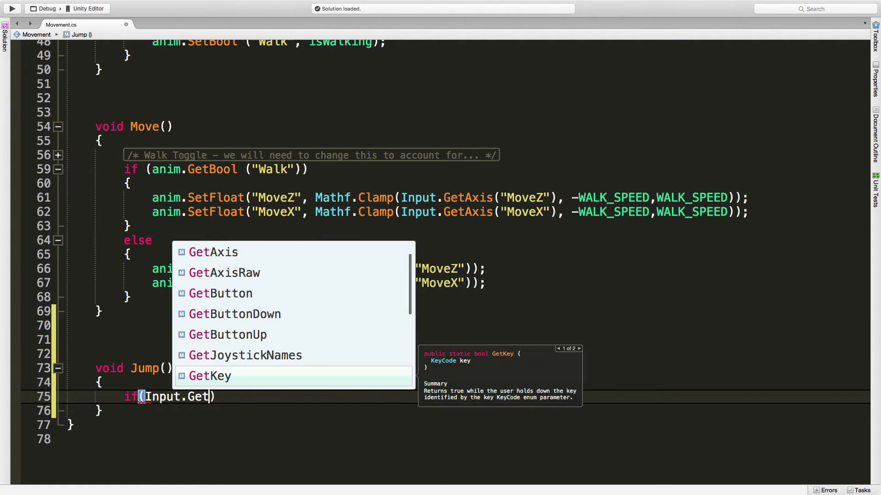
text(KeyDown(Key)
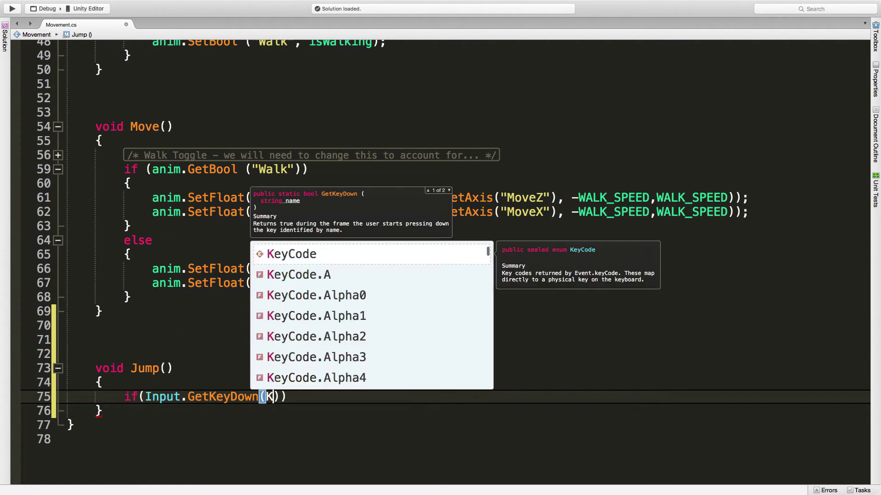
text(C)
key(Return)
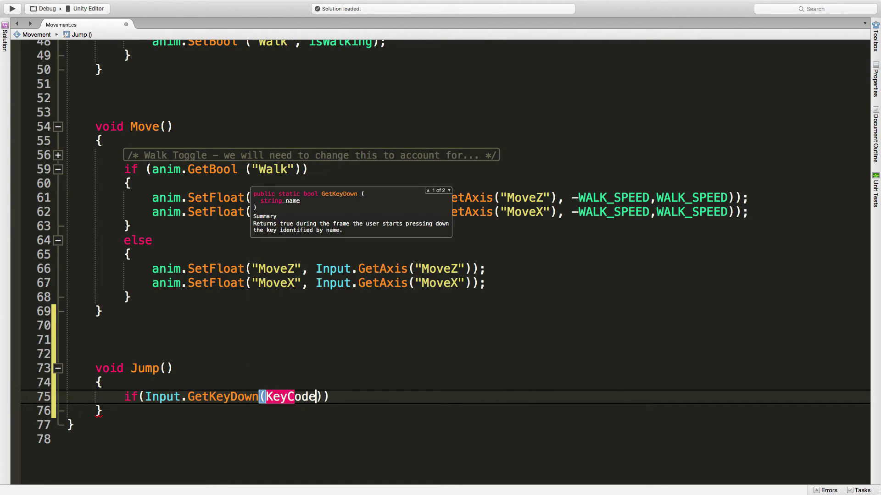
text(.Spa)
key(Return)
key(End)
key(Return)
text(anim)
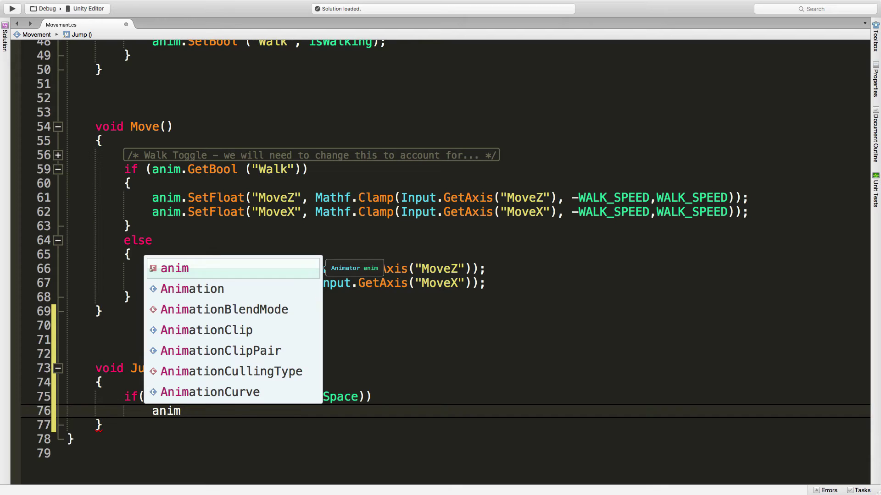
key(Return)
text(.setTr)
key(Return)
text("Jump)
key(super+s)
- Return to the full-screen Unity editor and enter Play mode
key(ctrl+Left)
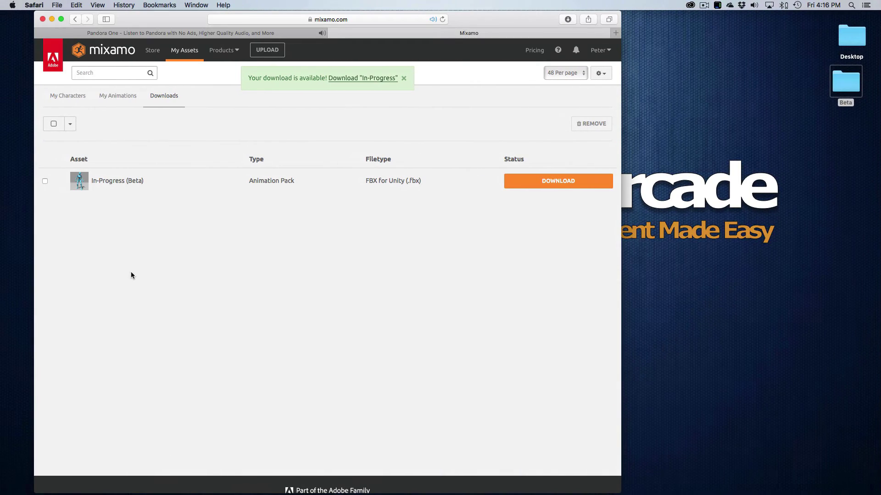
key(ctrl+Right)
key(ctrl+Right)
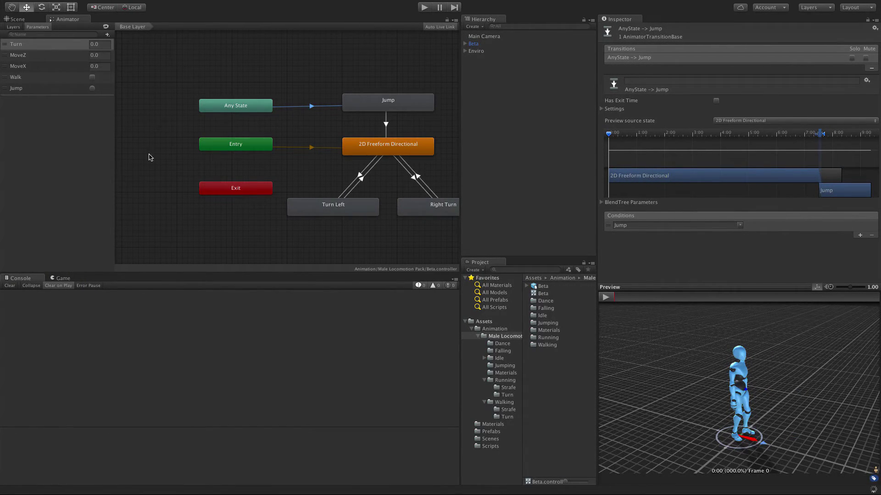
click(422, 9)
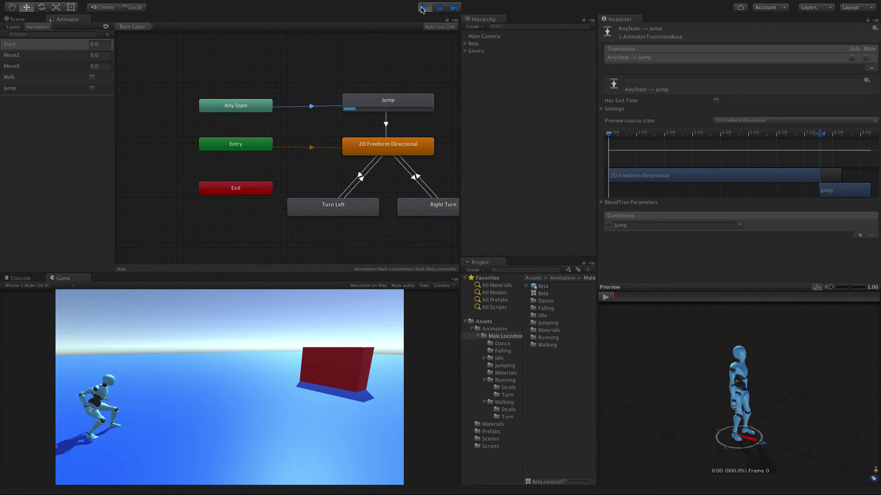
- Walk, run and turn the character with W and A, jumping with Space
key(w)
key(space)
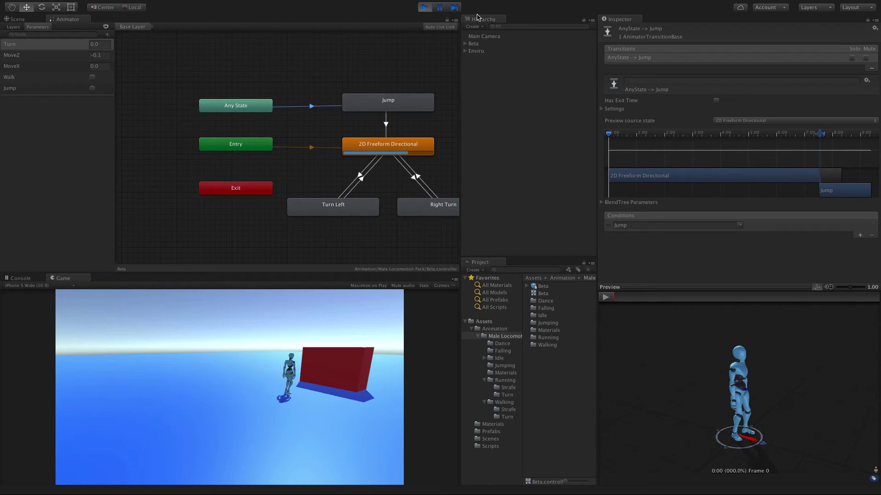
key(w)
key(space)
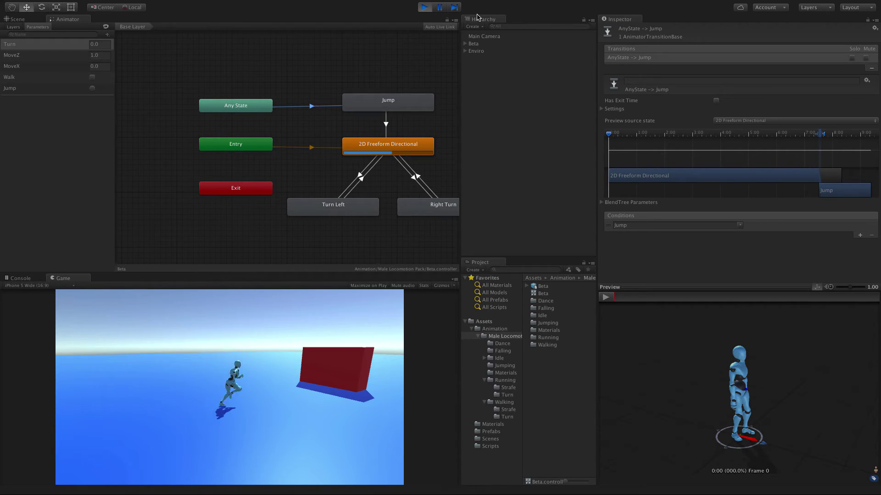
key(a)
key(space)
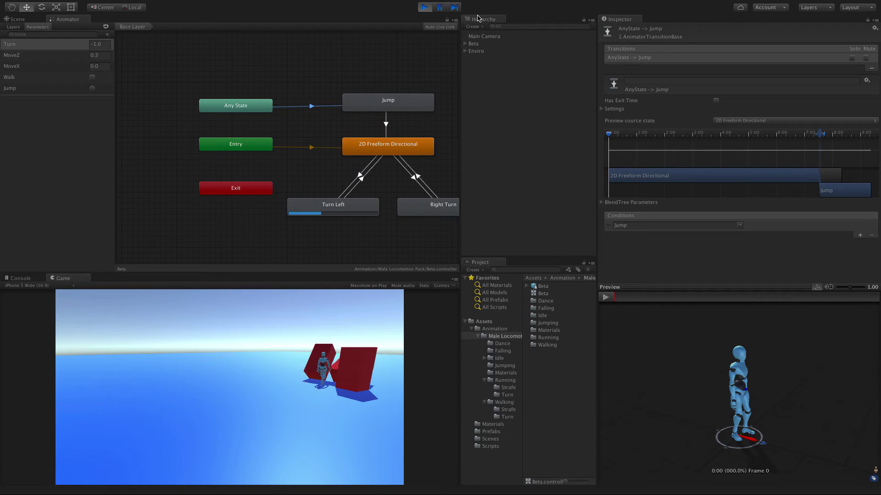
key(space)
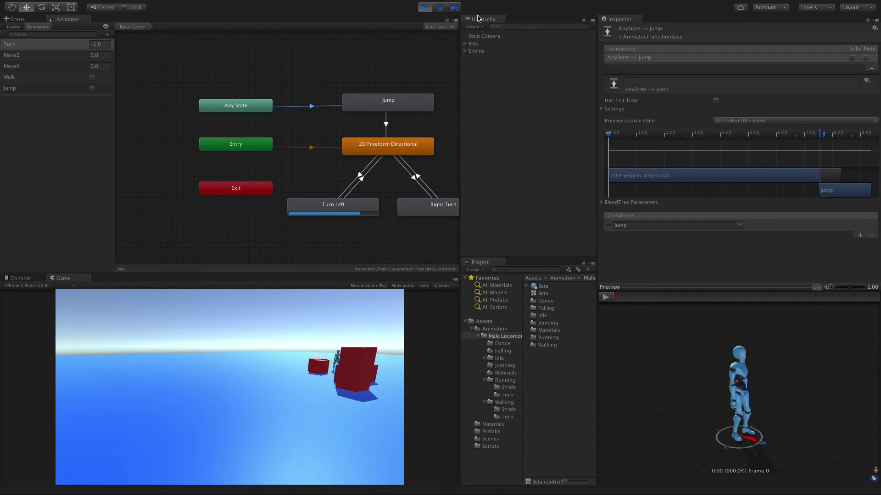
key(w)
key(a)
key(space)
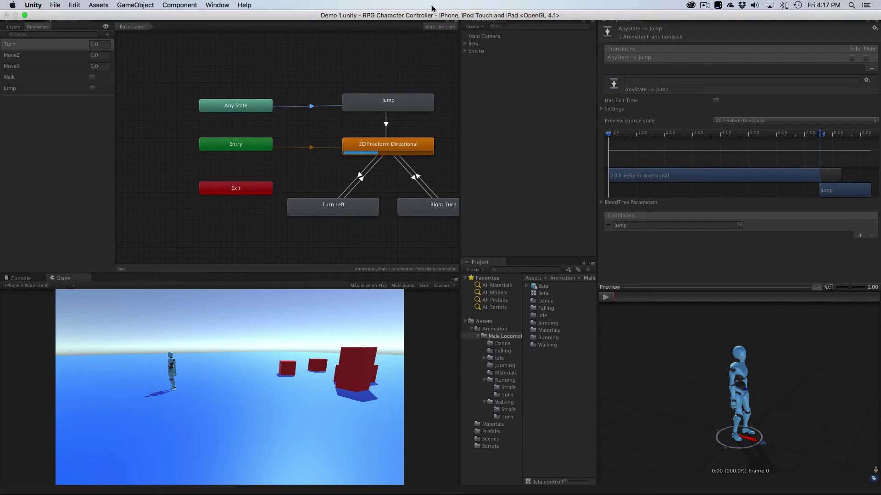
- Stop the test and parent the Main Camera under Beta in the Hierarchy
click(425, 9)
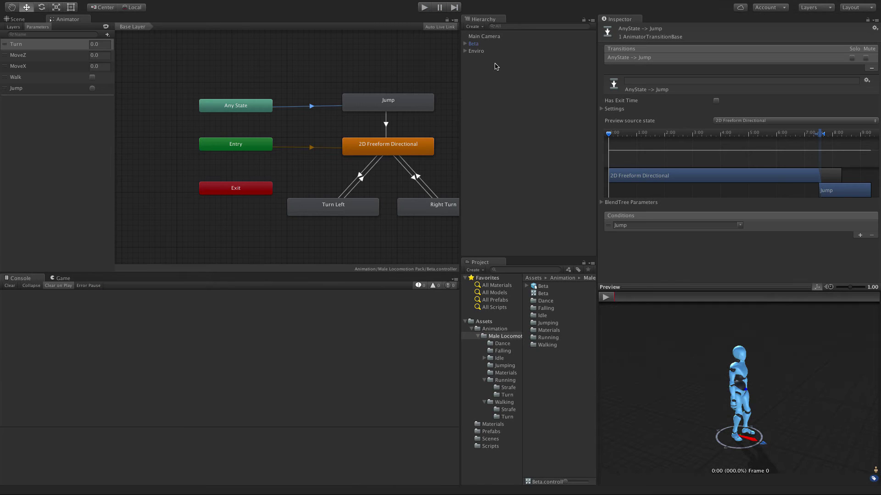
click(488, 39)
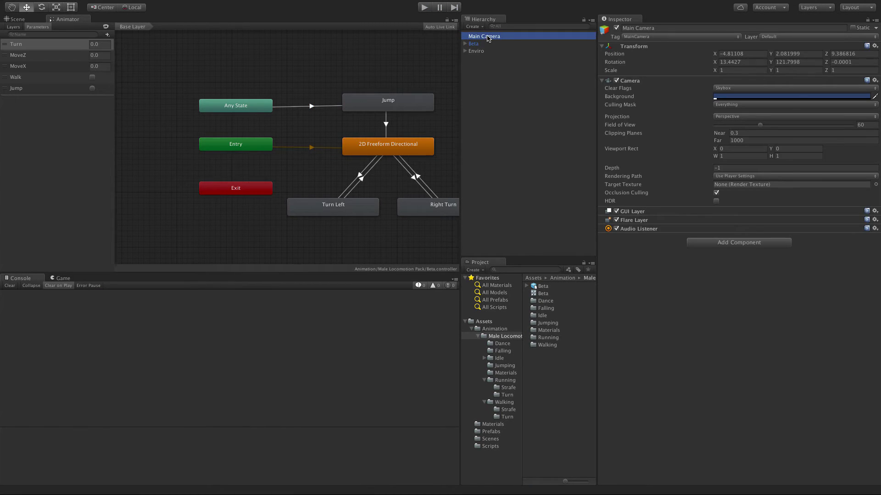
drag(489, 38, 481, 48)
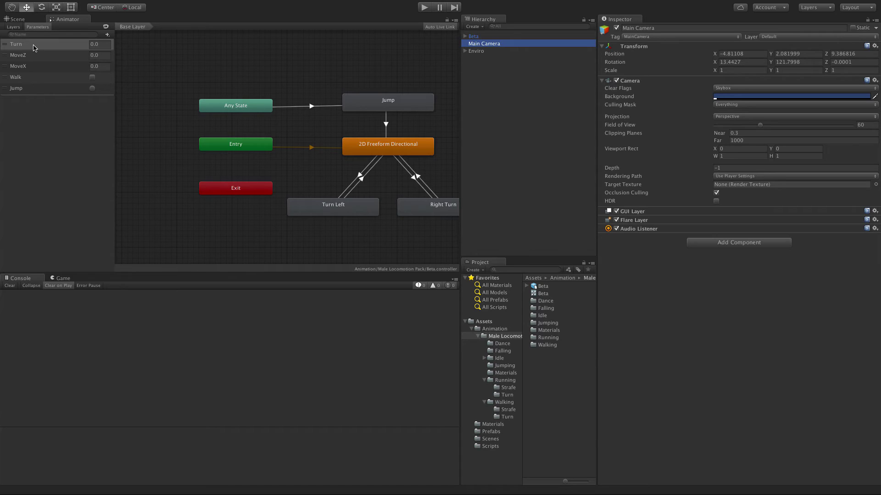
click(18, 20)
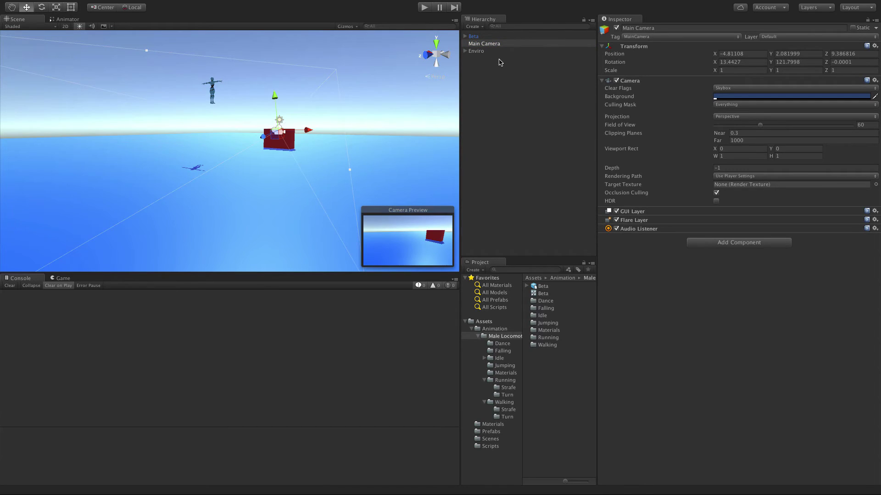
click(484, 71)
drag(486, 44, 482, 38)
click(514, 73)
click(511, 59)
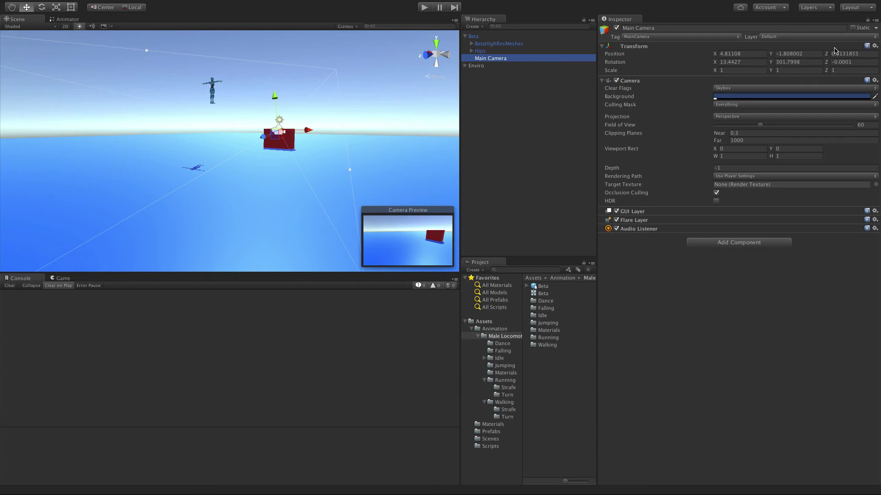
- Set the camera position to 0, 2, -5 and rotation to 0, 0, 0, then play-test the view
click(753, 55)
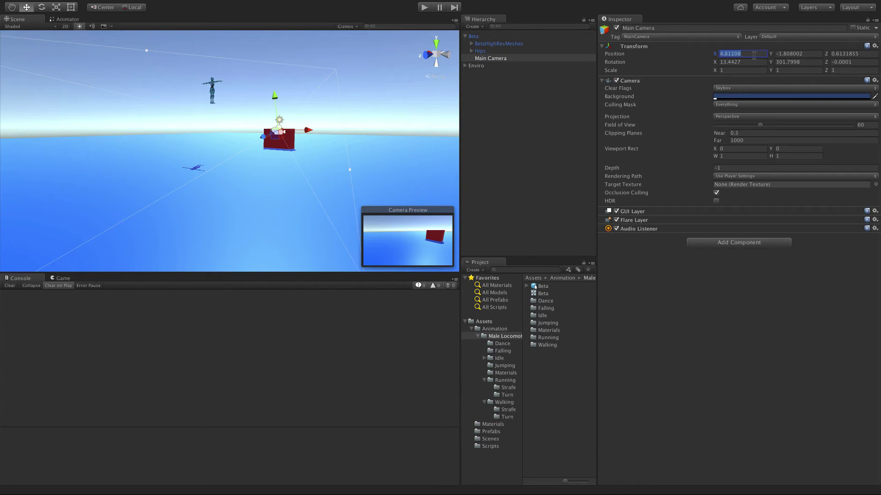
text(0)
key(Tab)
text(2)
key(Tab)
text(-5)
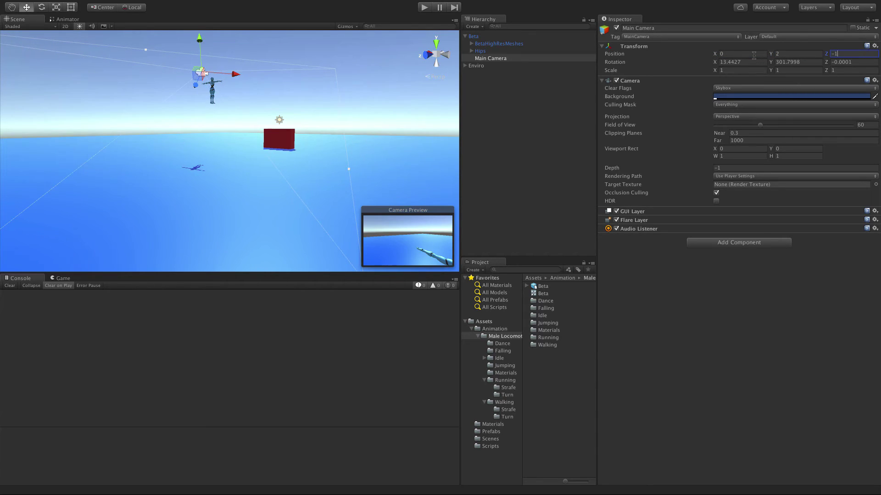
key(Tab)
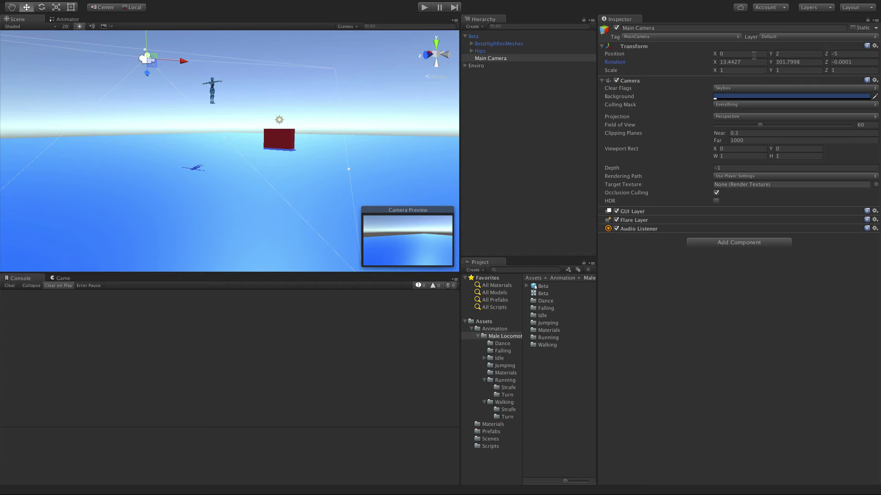
key(Tab)
text(0)
key(Tab)
text(0)
key(Tab)
text(0)
key(Tab)
click(424, 8)
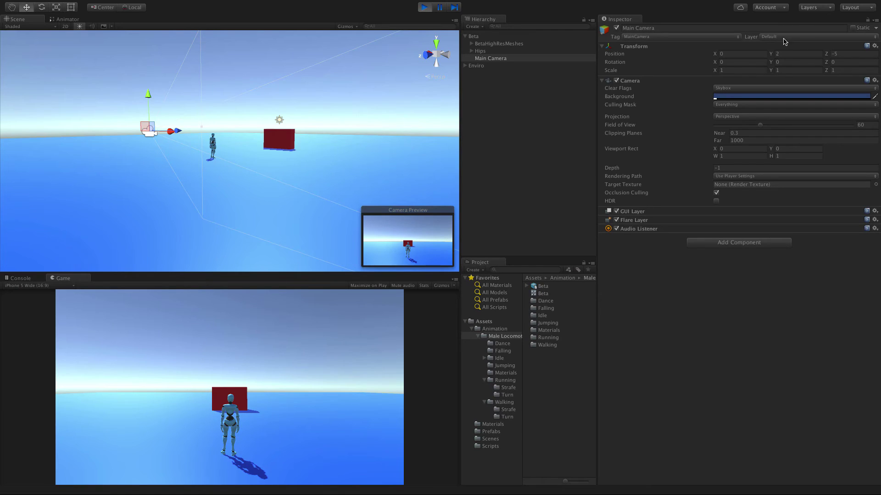
- Try a Main Camera X rotation of 10 during the test run, then stop Play
drag(717, 62, 744, 61)
click(744, 62)
text(10)
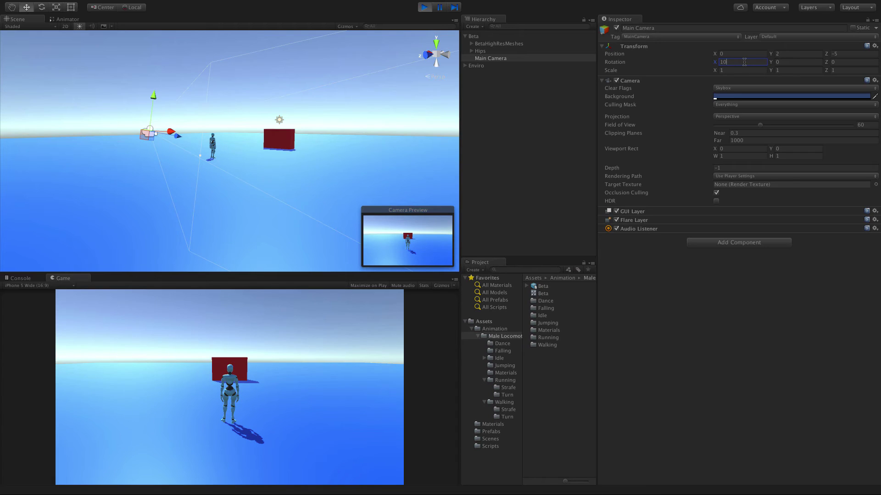
click(425, 7)
- Reselect the Main Camera and permanently set its Rotation X to 10
click(508, 100)
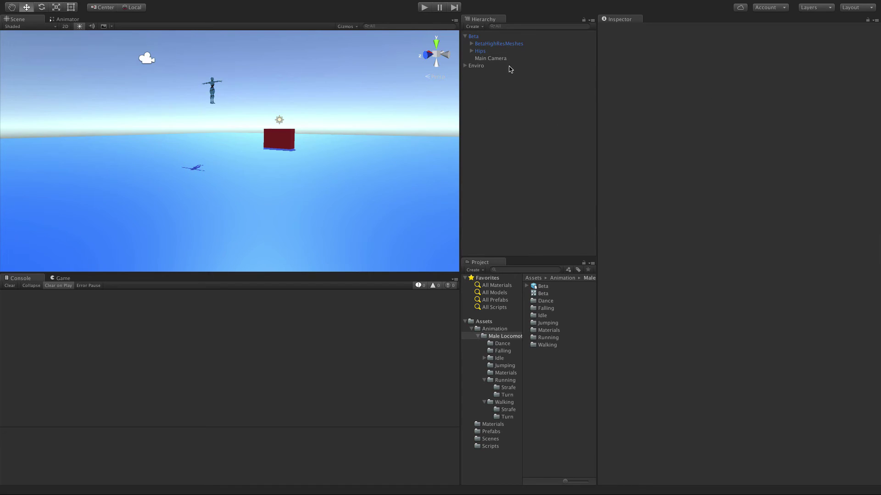
click(504, 58)
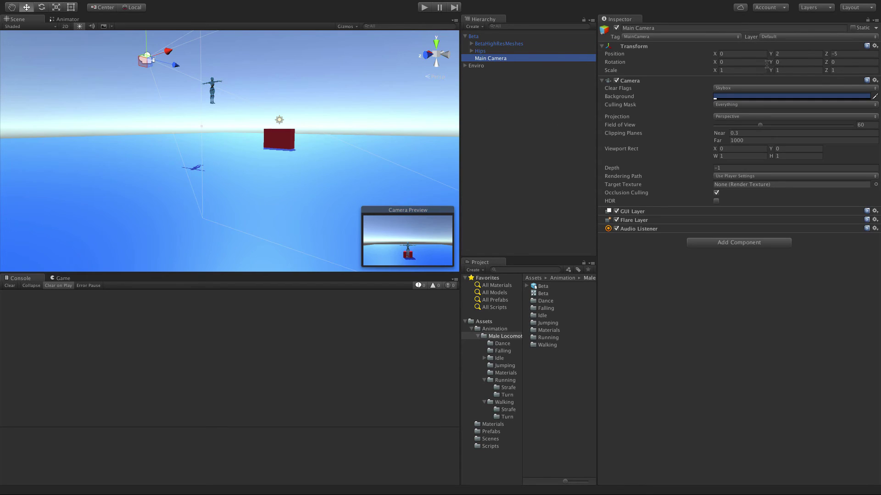
click(737, 62)
text(10)
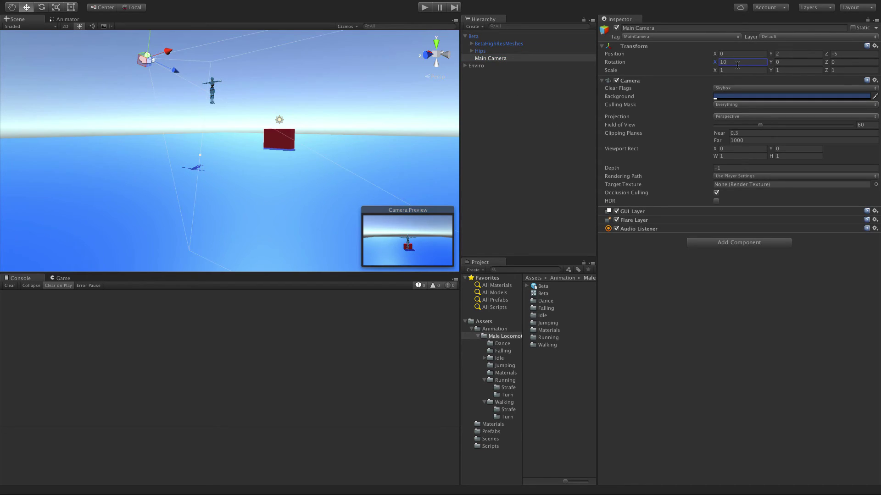
- Overwrite the Beta prefab in Assets/Prefabs with the scene's Beta and its child Main Camera
click(495, 43)
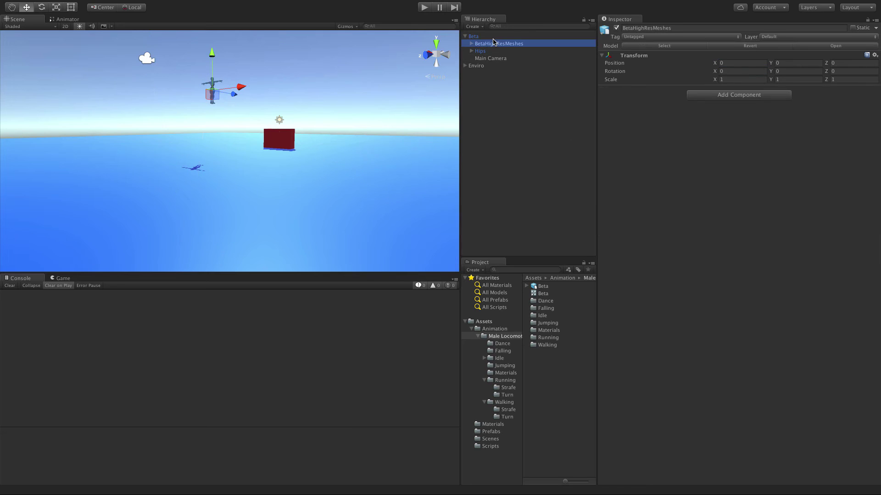
click(503, 37)
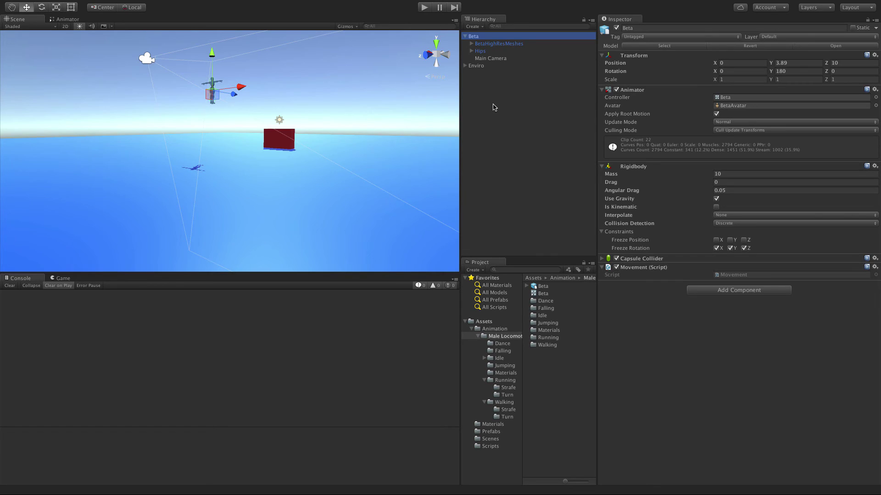
click(471, 330)
click(482, 344)
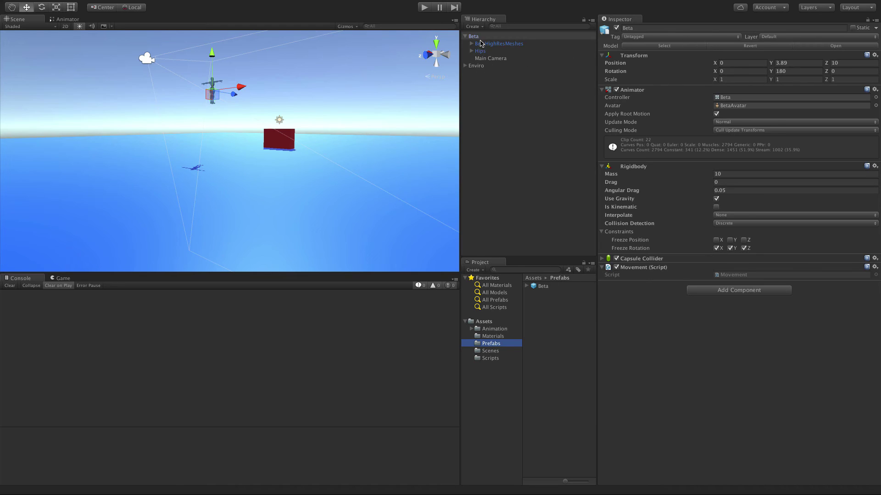
drag(474, 37, 539, 288)
click(498, 162)
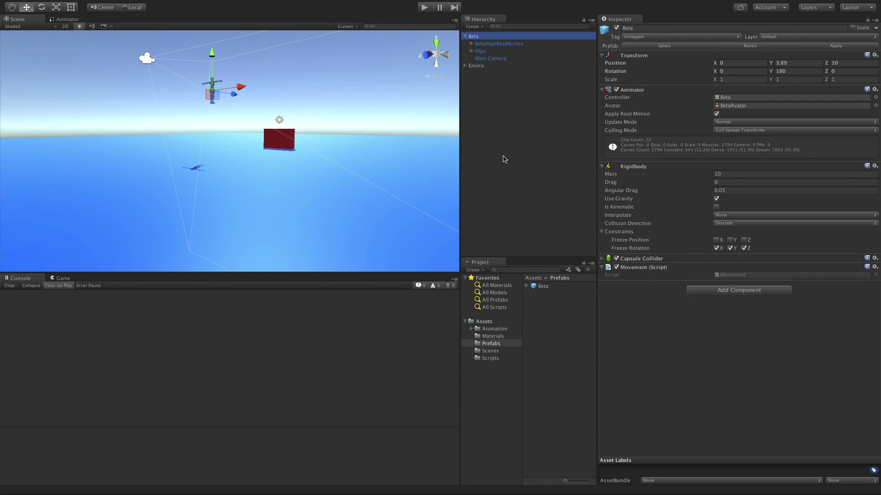
click(507, 155)
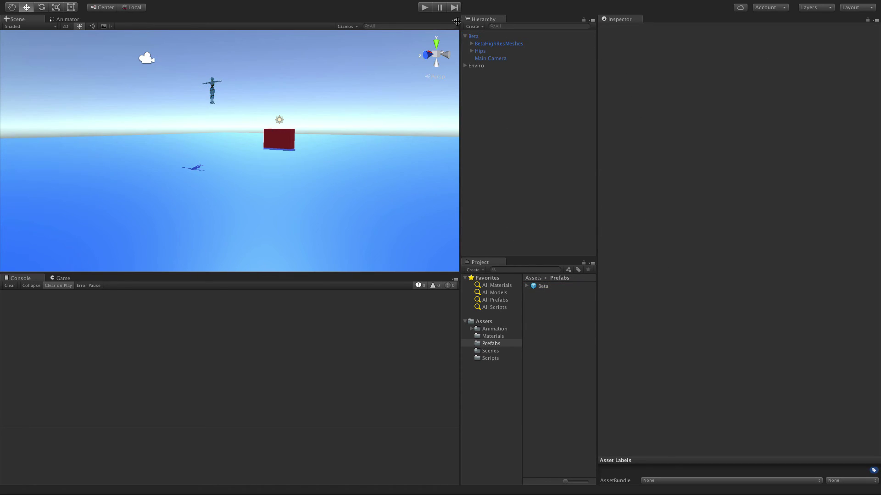
- Enter Play mode to check the camera follows behind the character
click(423, 8)
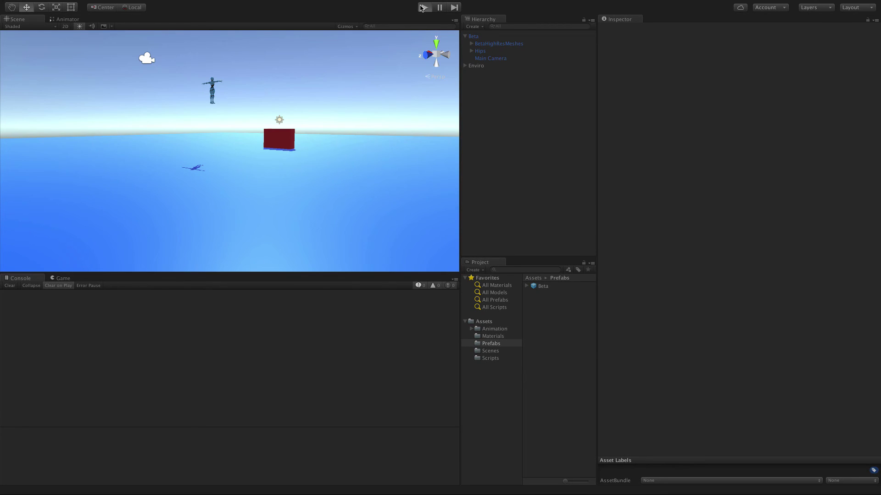